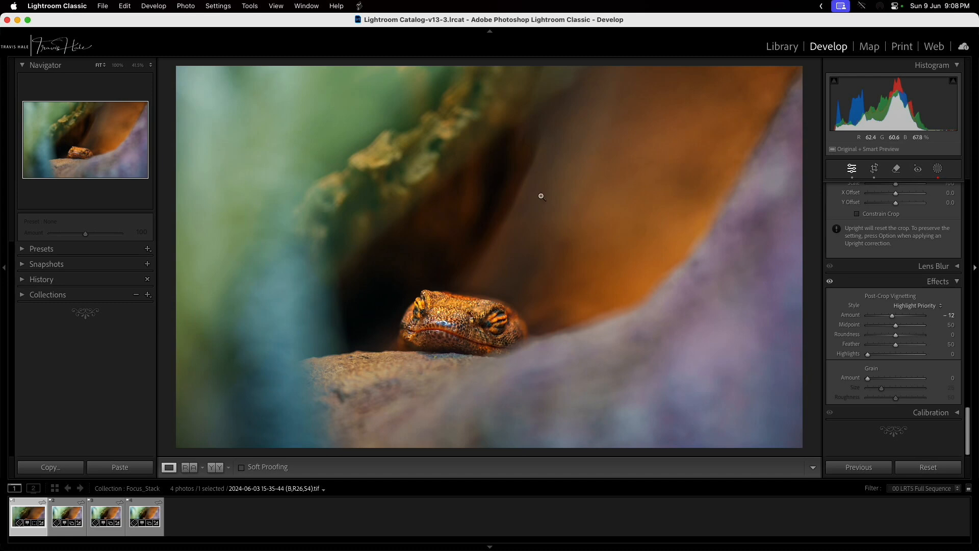
- Compare the three raw frames _DSC3770, _DSC3777 and _DSC3778 at full-frame view
click(57, 518)
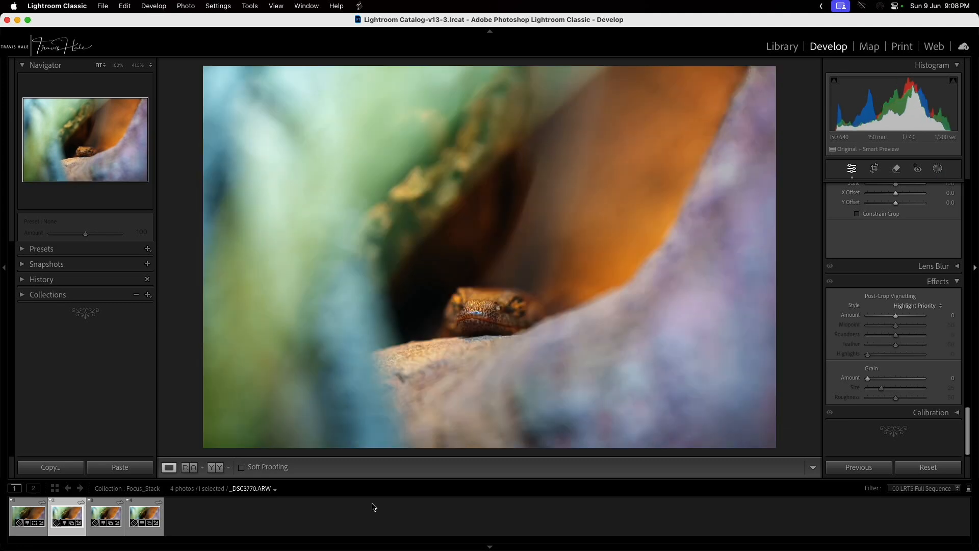
key(Right)
key(Right)
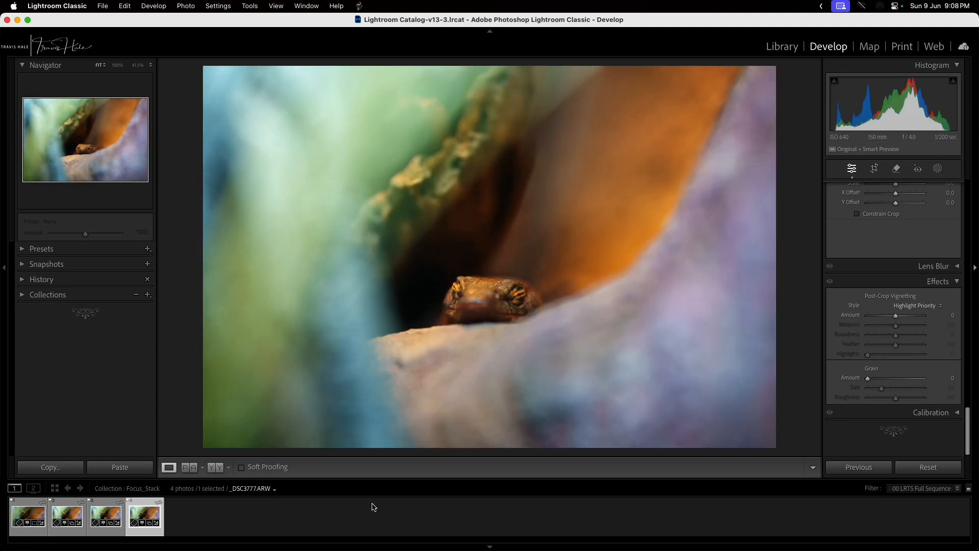
key(Left)
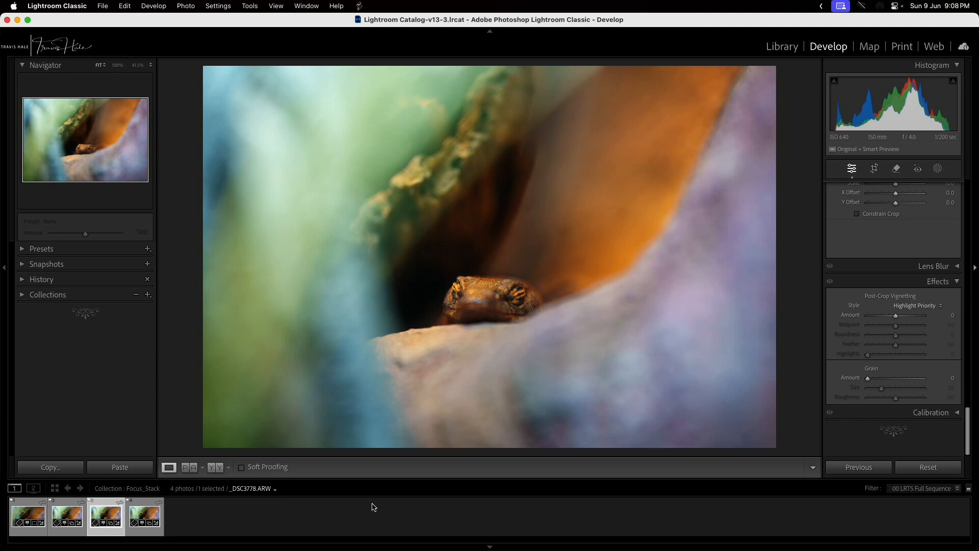
key(Left)
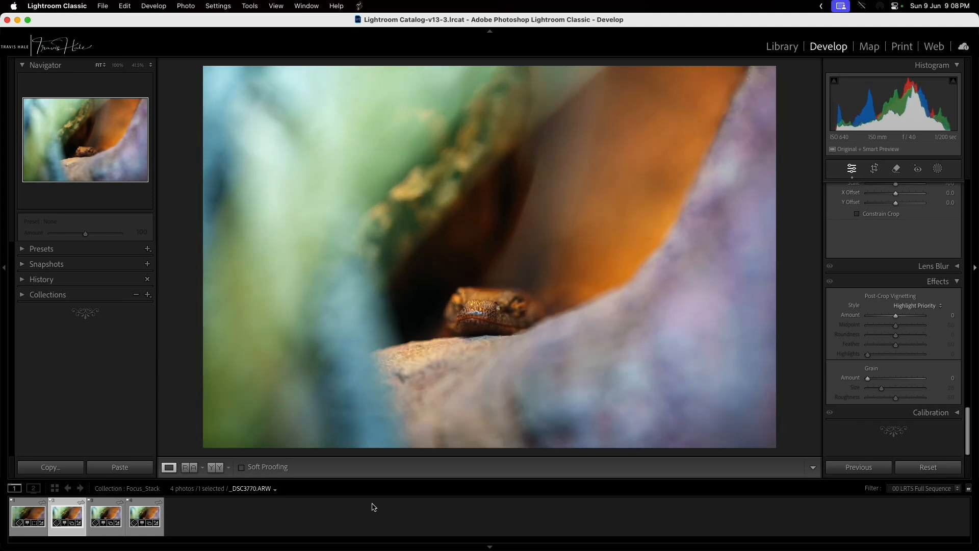
key(Right)
key(Right)
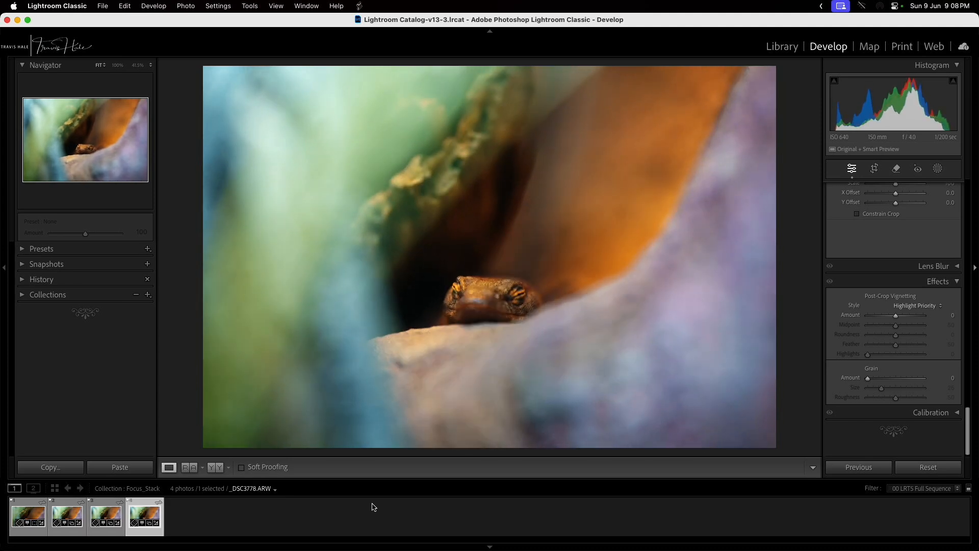
key(Left)
key(Left)
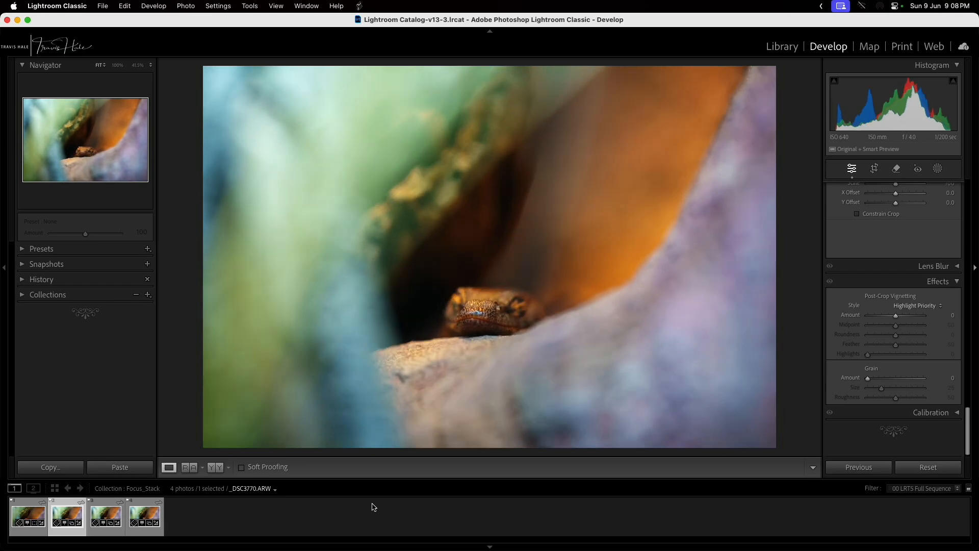
- Zoom in on the lizard's head and compare its sharp areas across _DSC3770, _DSC3777 and _DSC3778
click(484, 316)
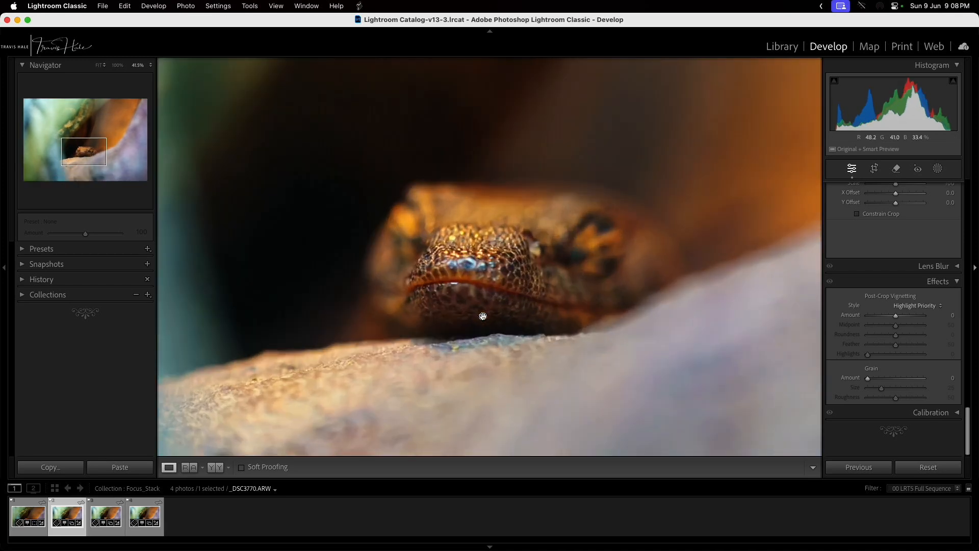
click(97, 513)
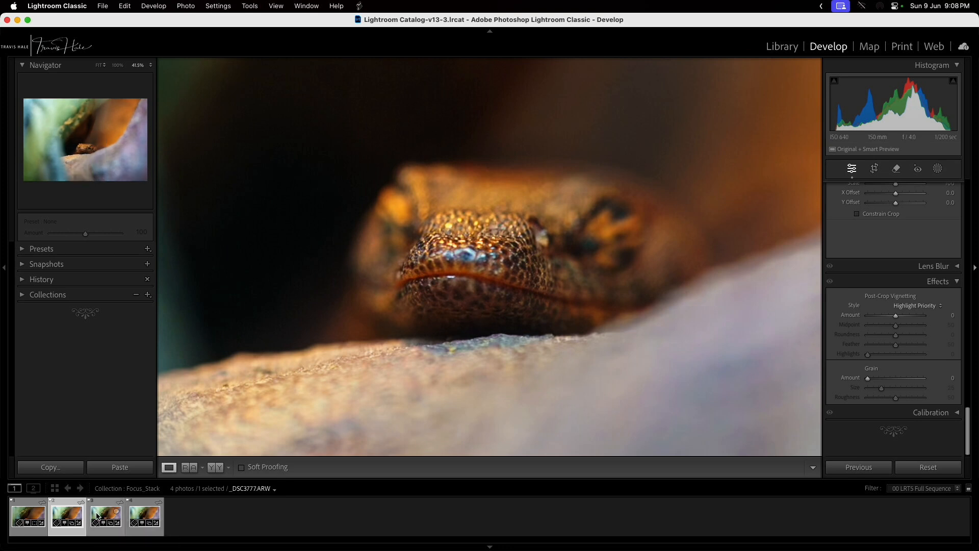
click(97, 515)
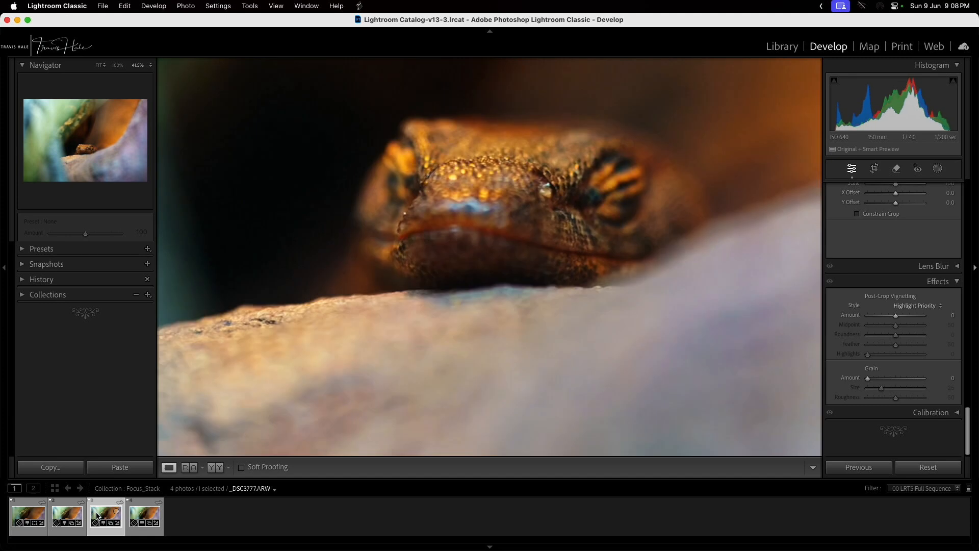
click(142, 515)
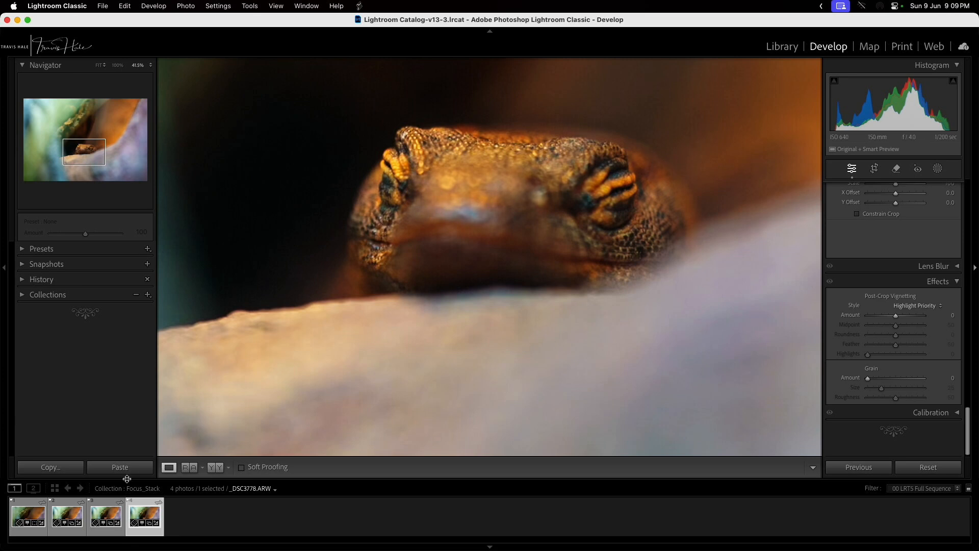
click(69, 518)
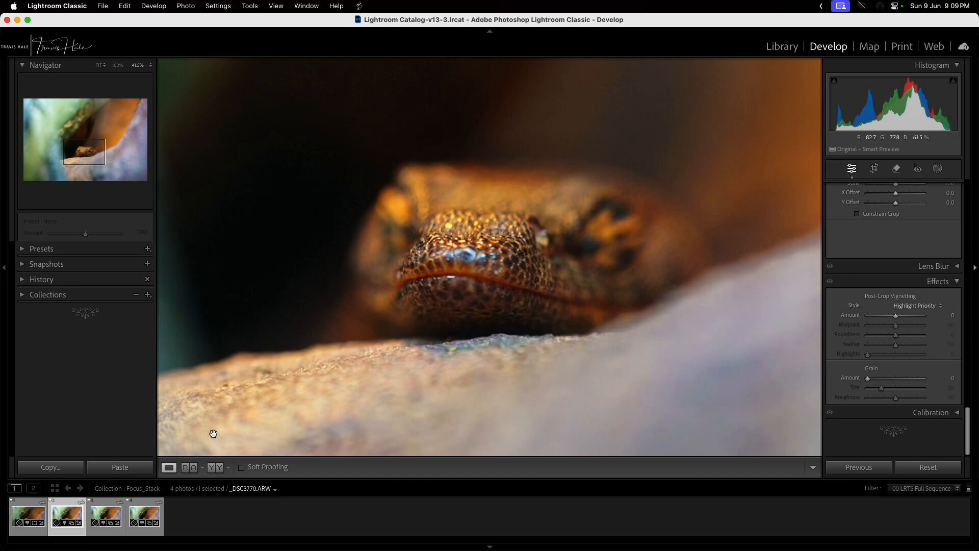
click(100, 514)
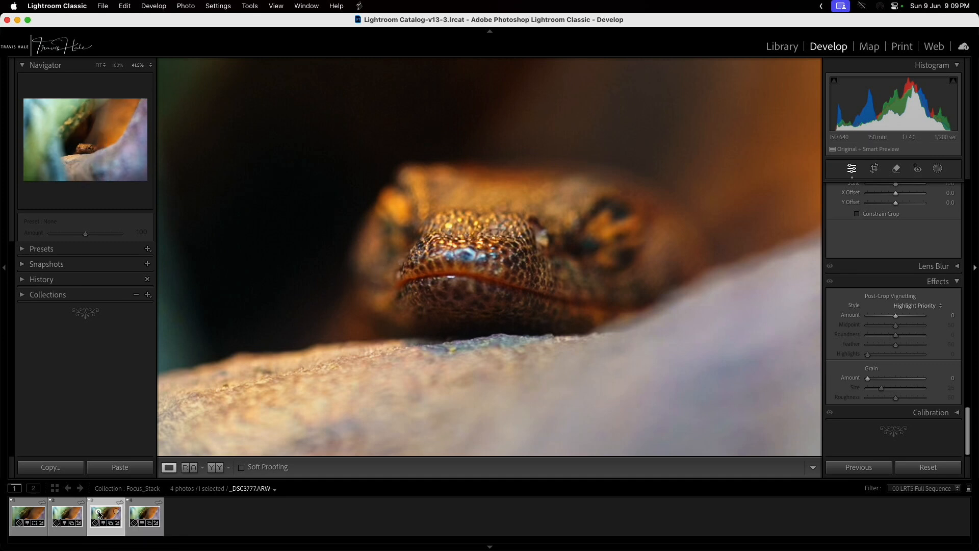
click(137, 516)
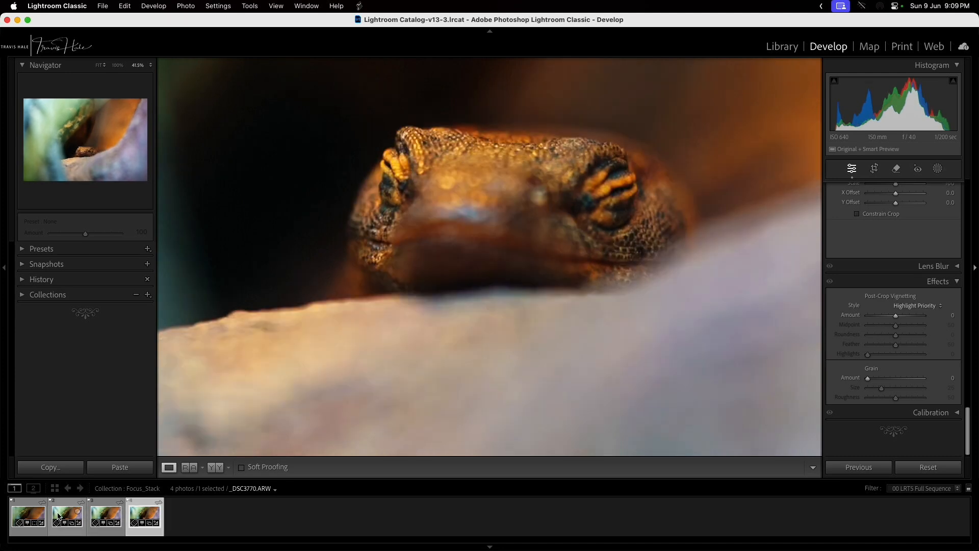
- Select the three raw frames _DSC3770, _DSC3777 and _DSC3778 together and export them with the Helicon Focus (TIFF) preset
key(Left)
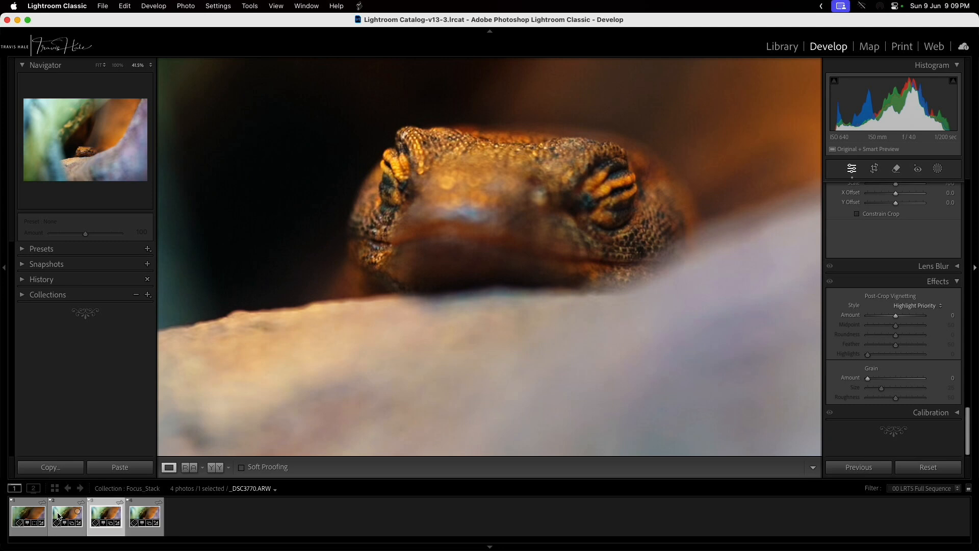
key(Left)
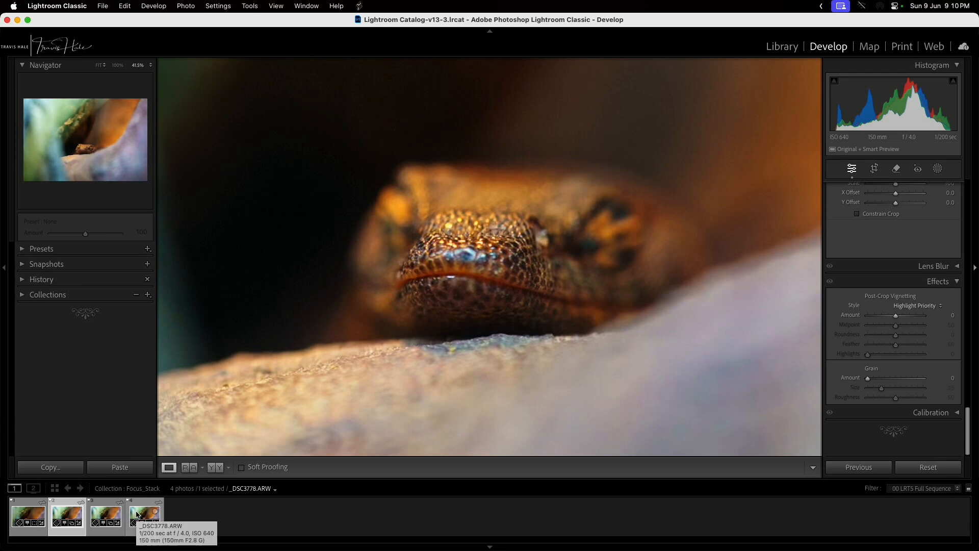
super+click(115, 515)
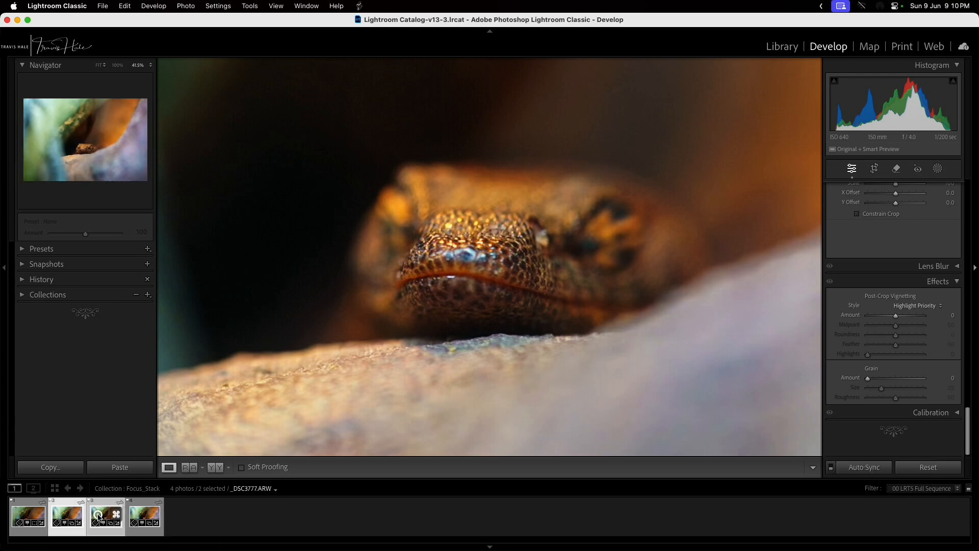
right_click(131, 514)
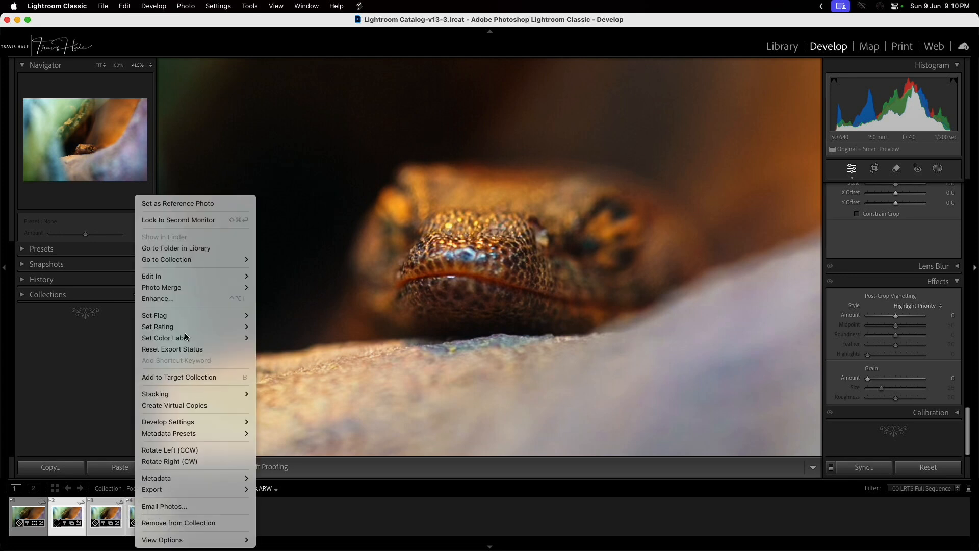
mouse_move(187, 292)
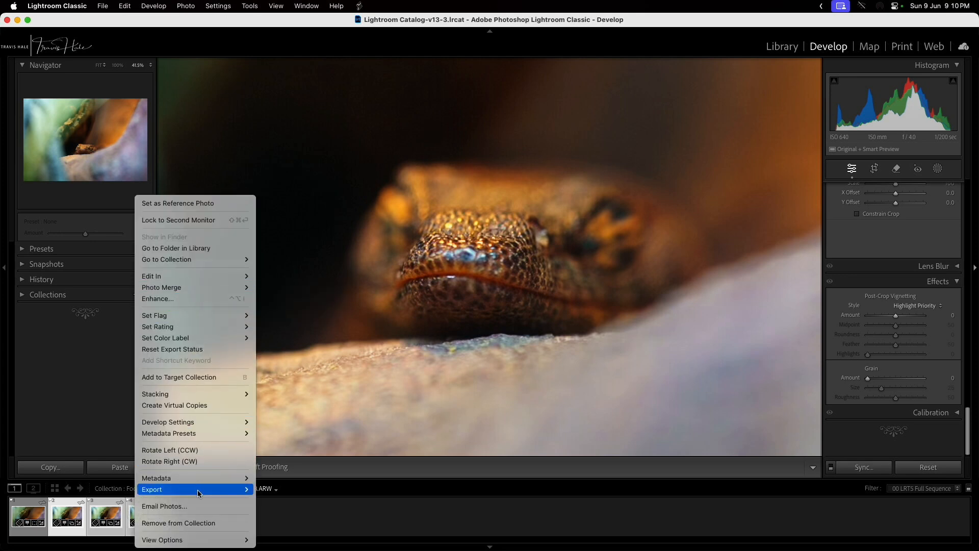
mouse_move(196, 493)
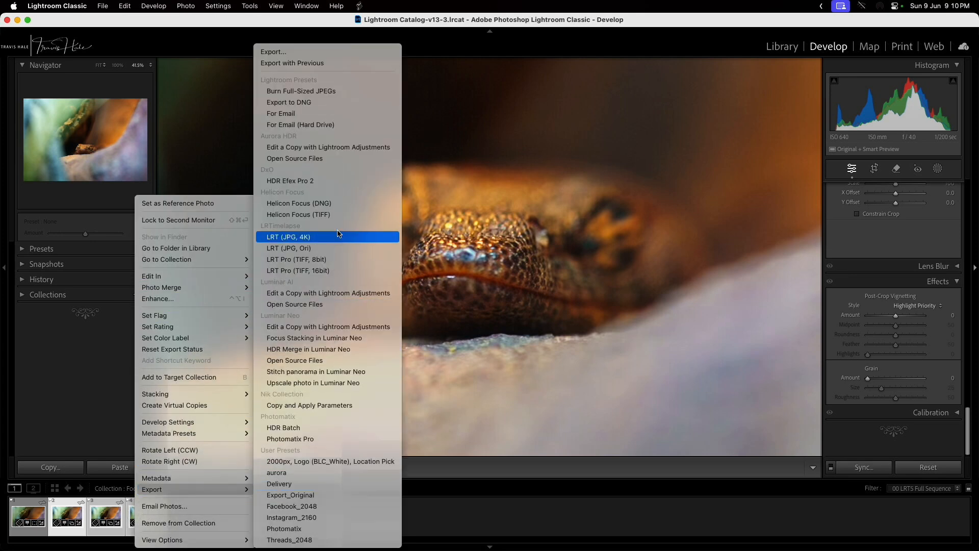
click(345, 215)
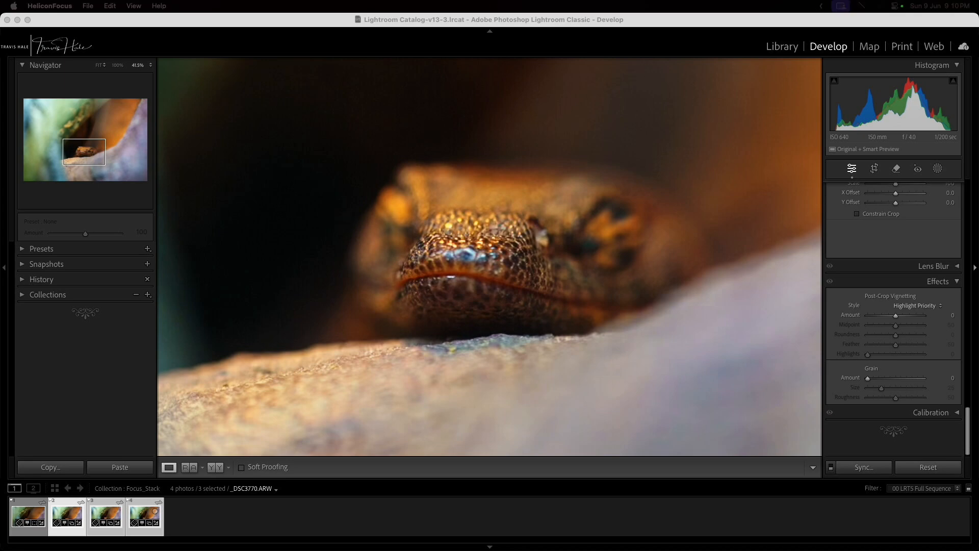
- Maximize the Helicon Focus window, render the three-image stack with Method C (pyramid) at smoothing 2, and show _DSC3770.tif beside the result
drag(978, 148, 634, 81)
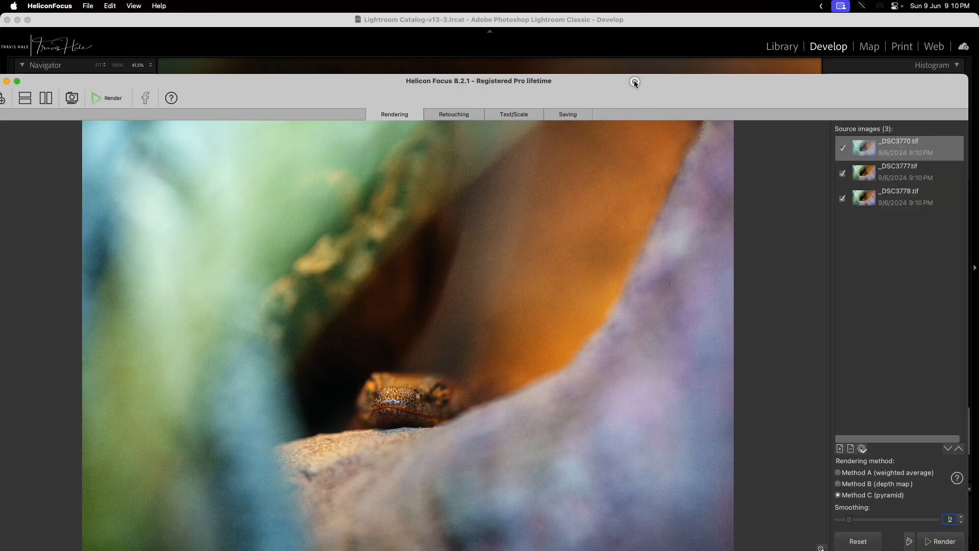
double_click(634, 81)
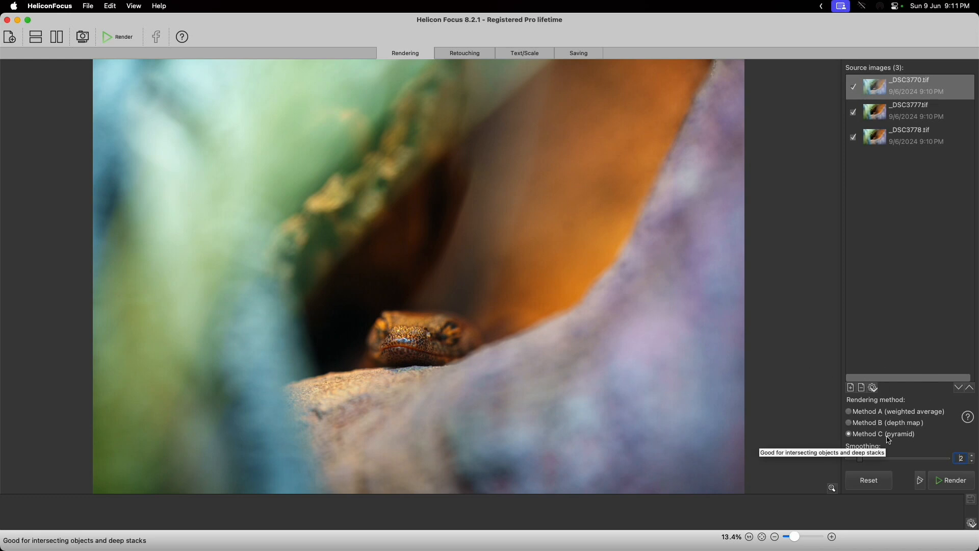
click(958, 486)
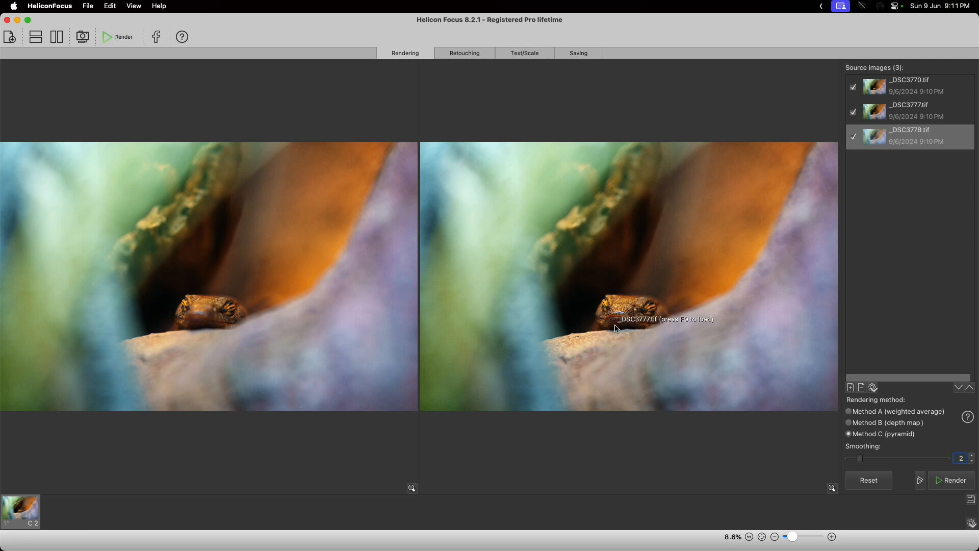
click(889, 90)
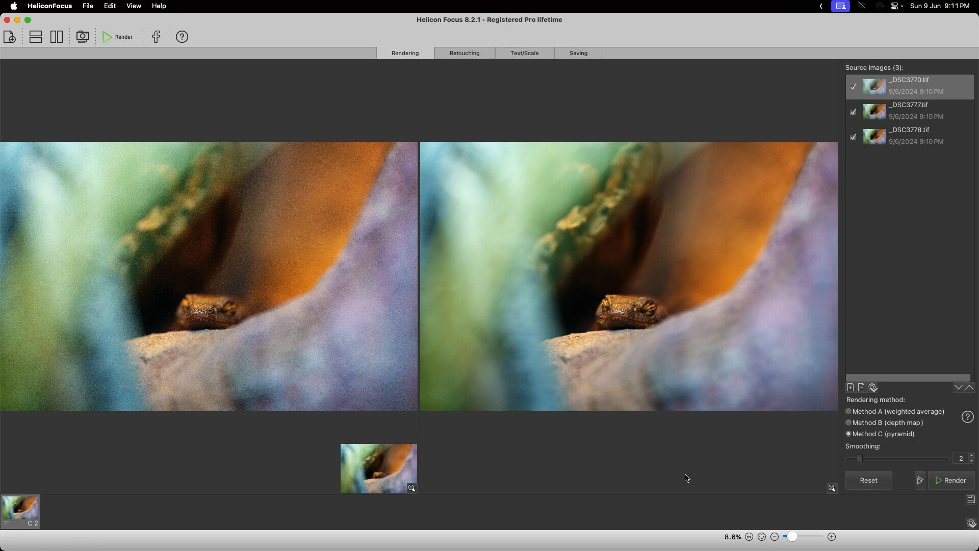
- Save the rendered stack as an LZW-compressed TIFF in folder 2024-04-04, appending _A to the suggested file name
right_click(12, 509)
click(28, 532)
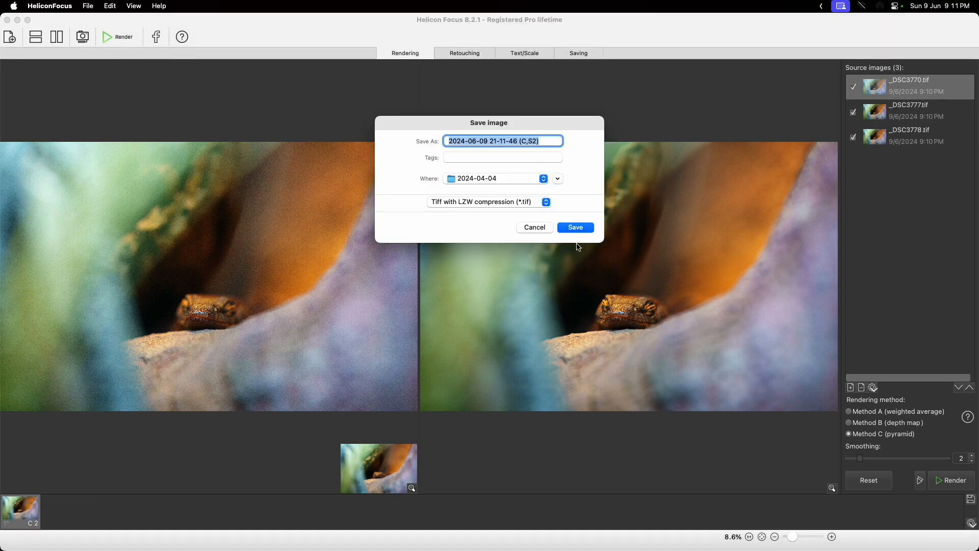
click(549, 143)
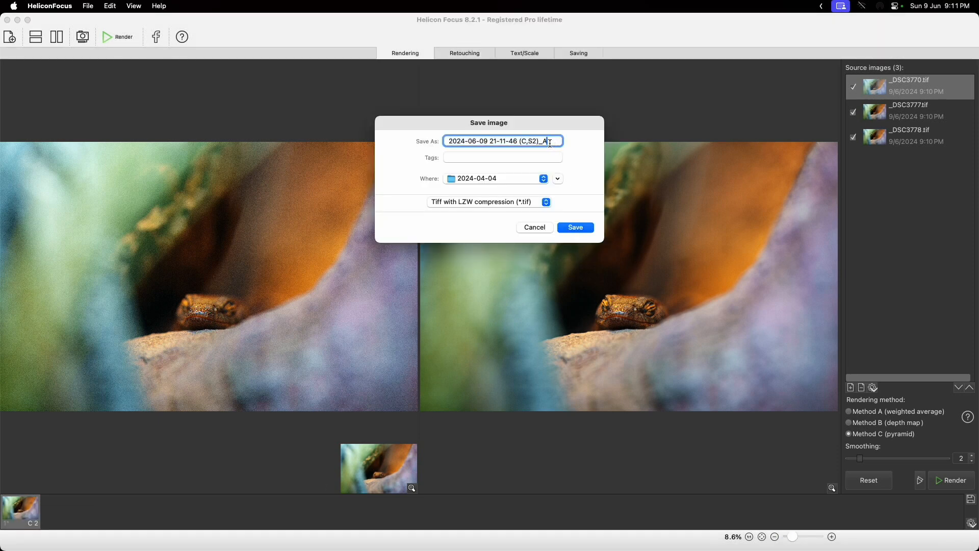
text(_A)
key(Return)
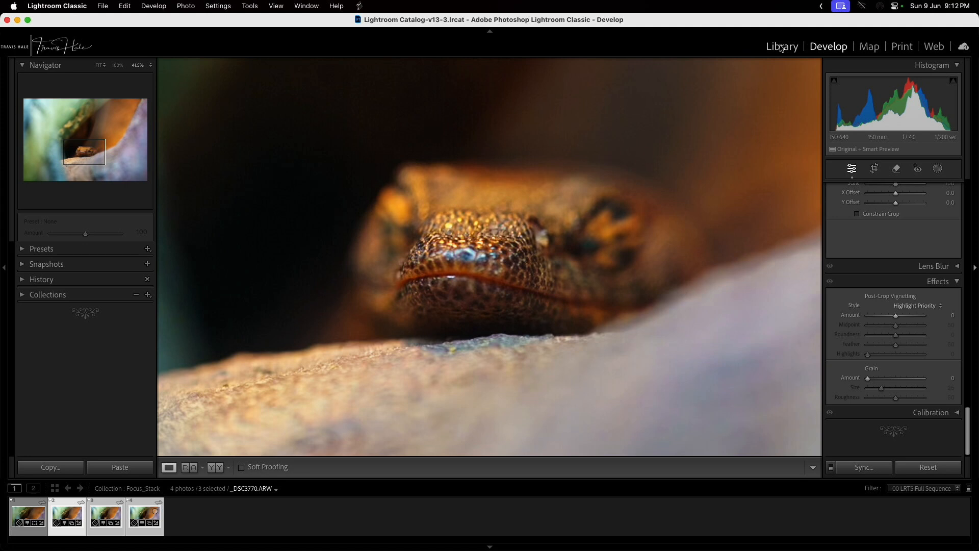
- In the Lightroom Classic Library, show All Photographs in the catalog as a thumbnail grid
click(780, 48)
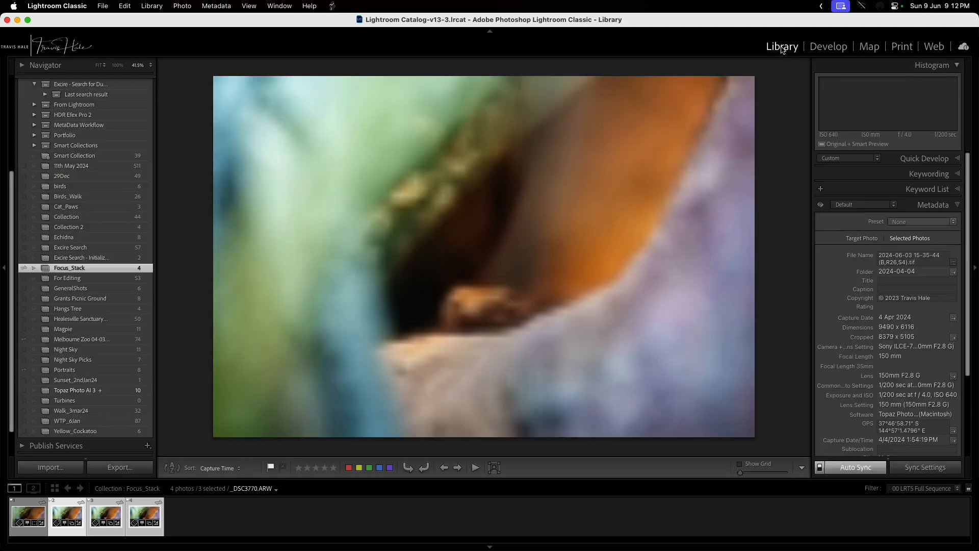
scroll(63, 130, up, 6)
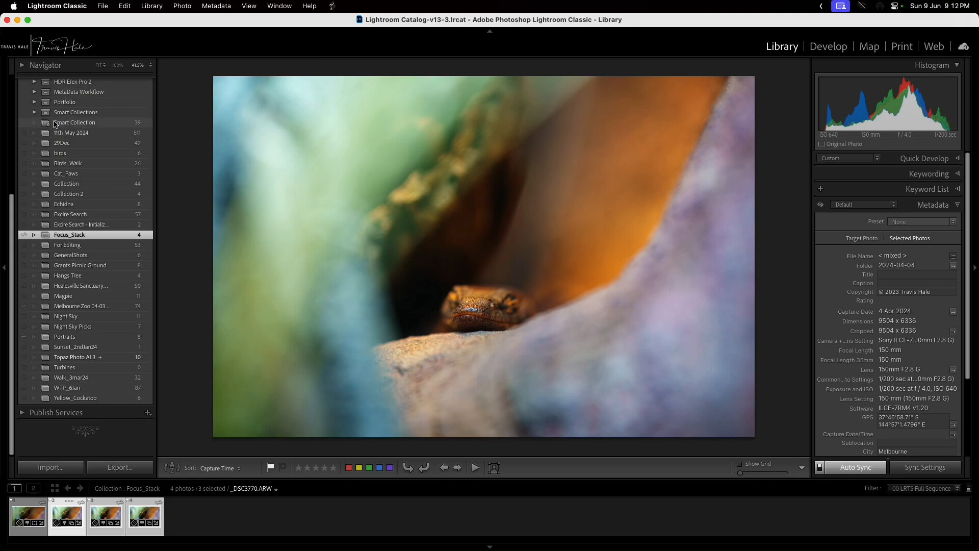
key(z)
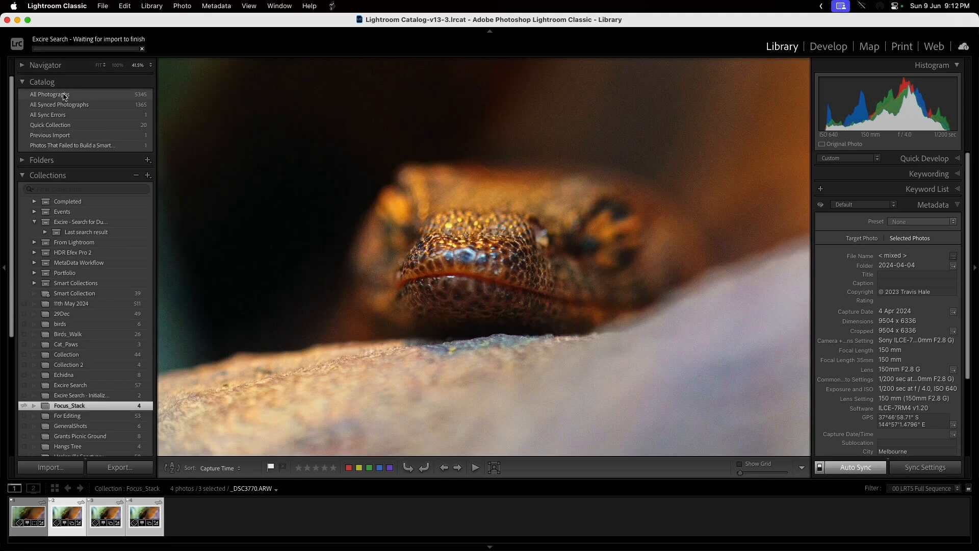
click(63, 96)
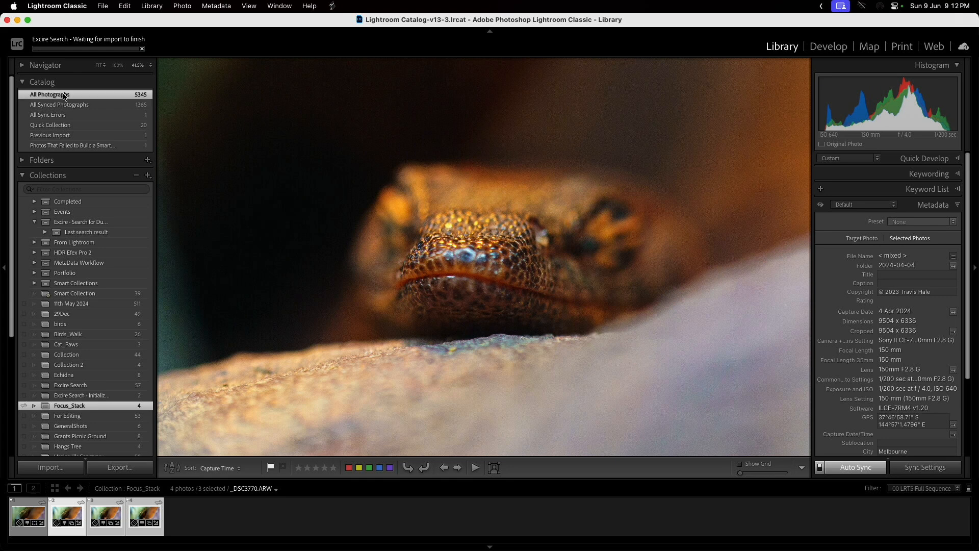
key(g)
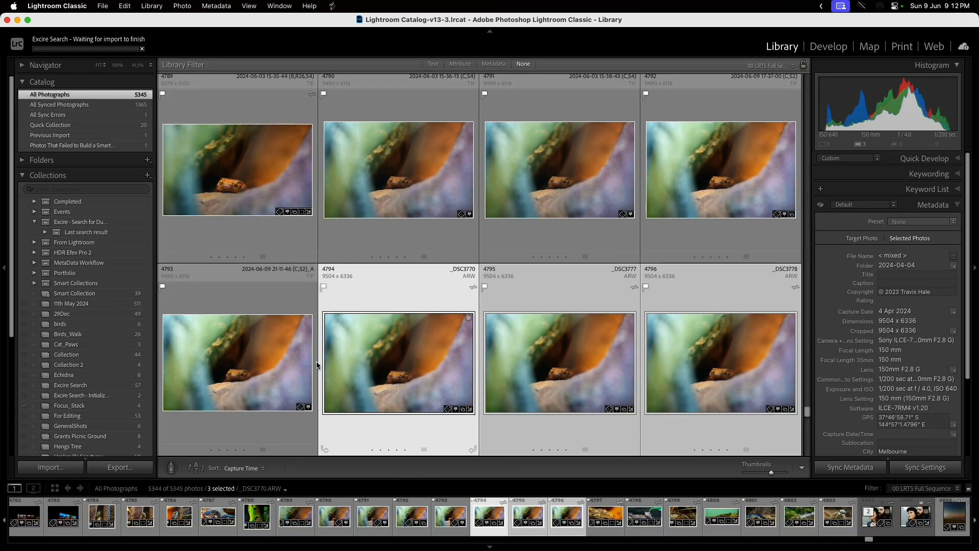
click(237, 352)
drag(263, 343, 77, 406)
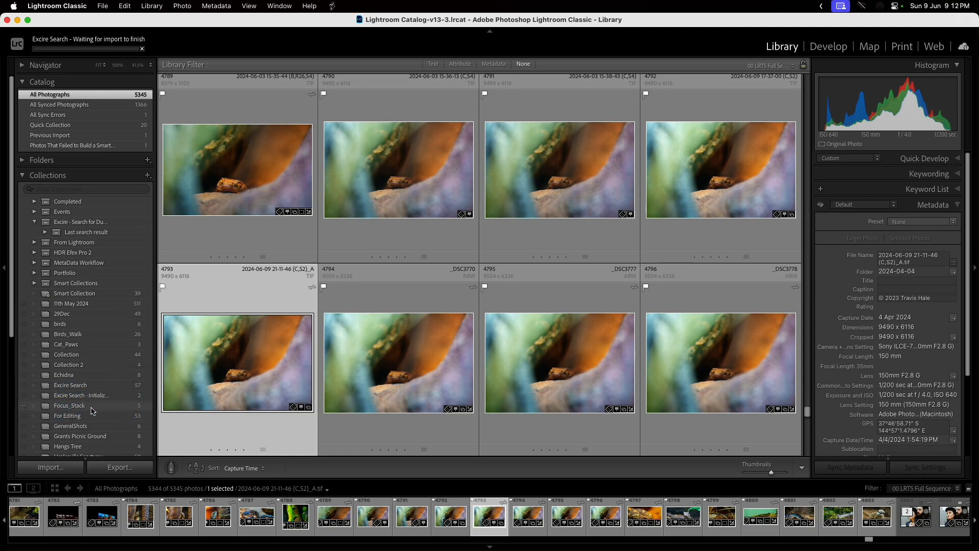
click(89, 406)
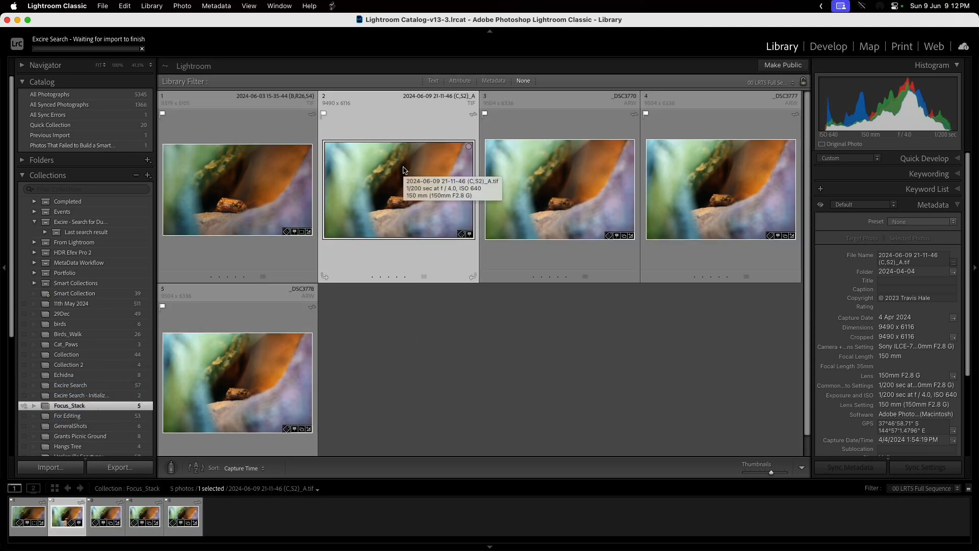
double_click(391, 176)
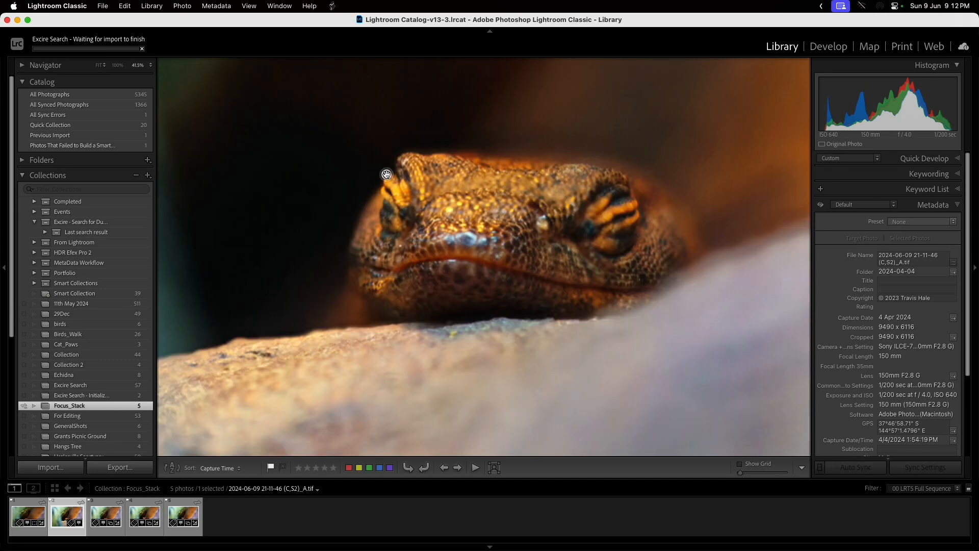
- In the Develop module, crop the stacked image tighter around the lizard, rotate it 1.39°, and reposition it so the lizard sits low in the frame
click(488, 135)
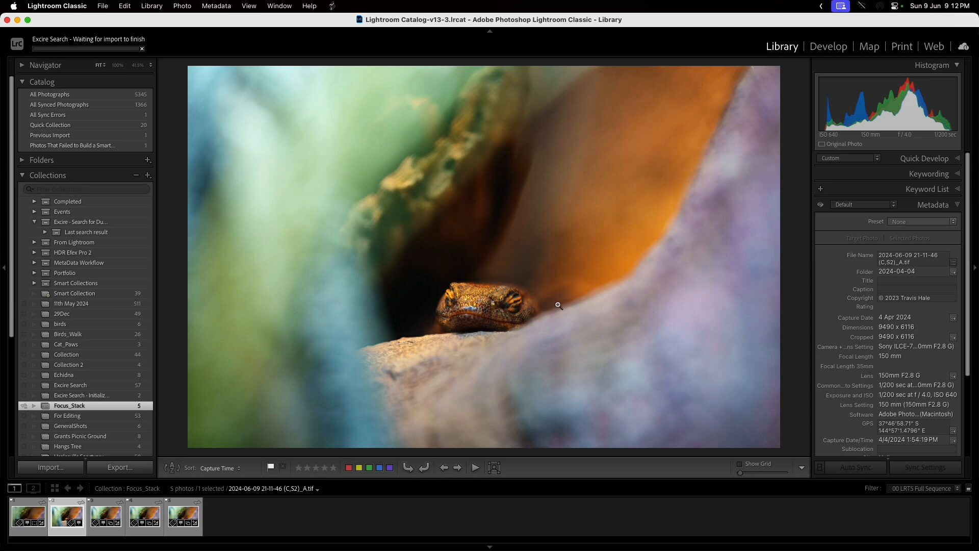
click(473, 315)
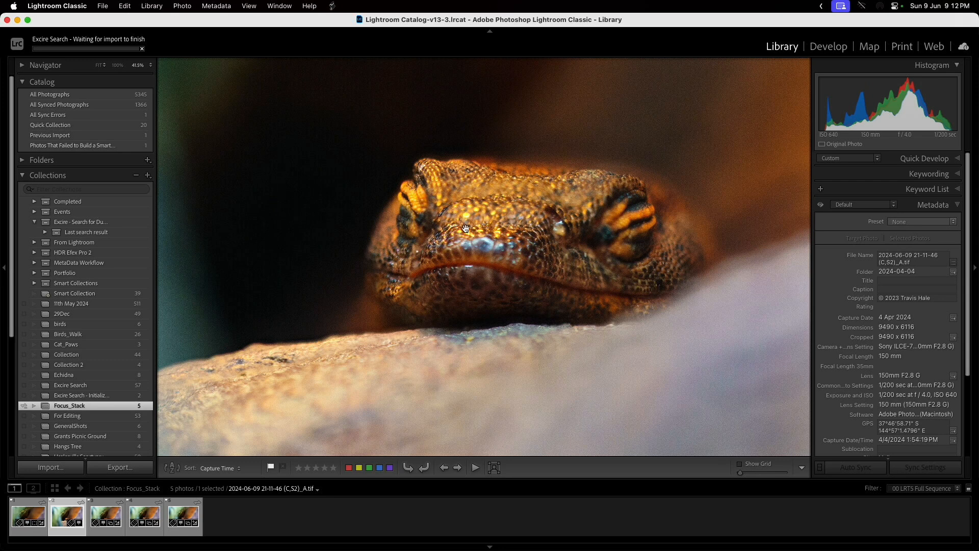
click(517, 173)
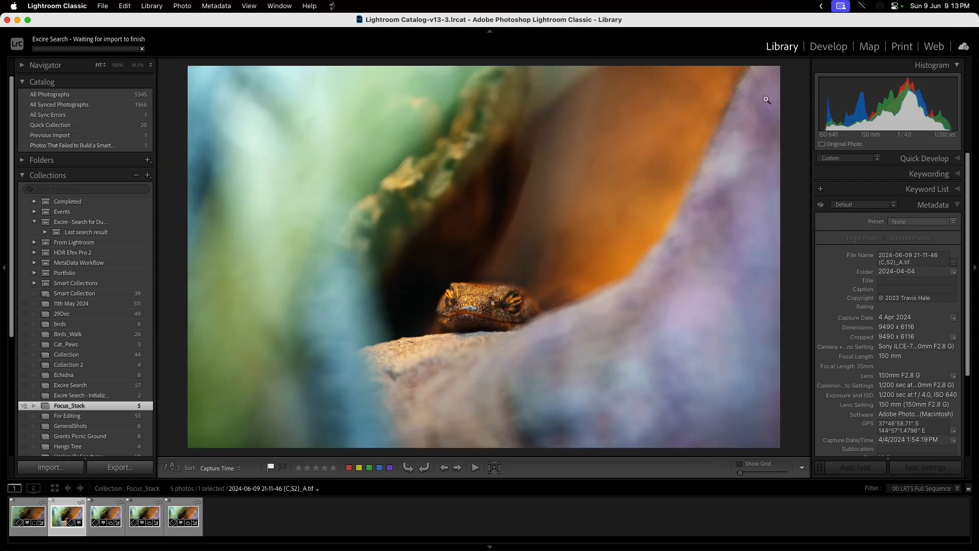
click(824, 47)
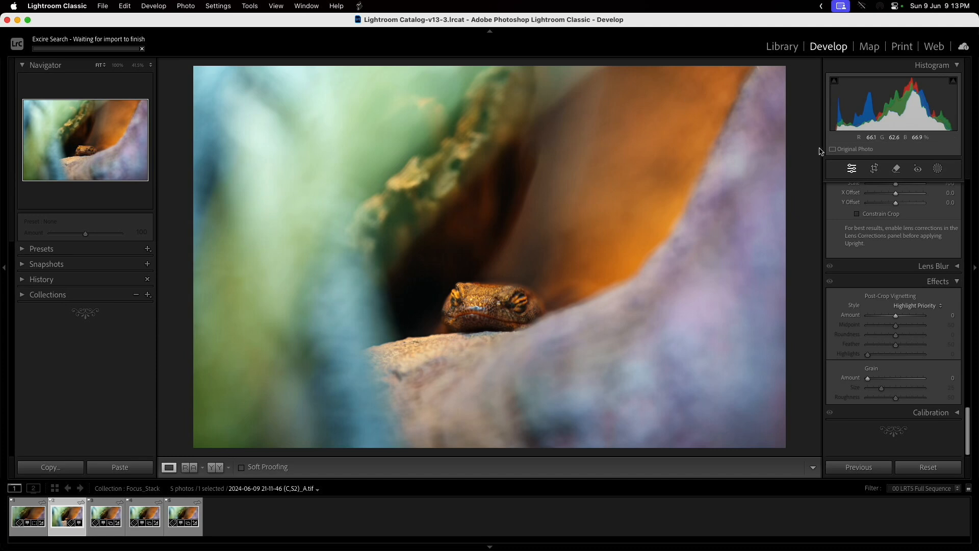
click(877, 170)
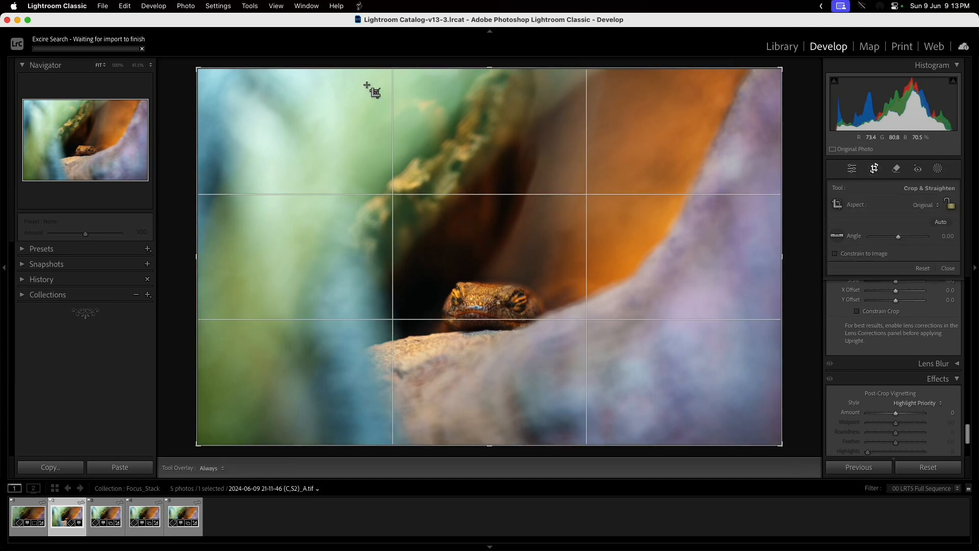
drag(197, 68, 255, 109)
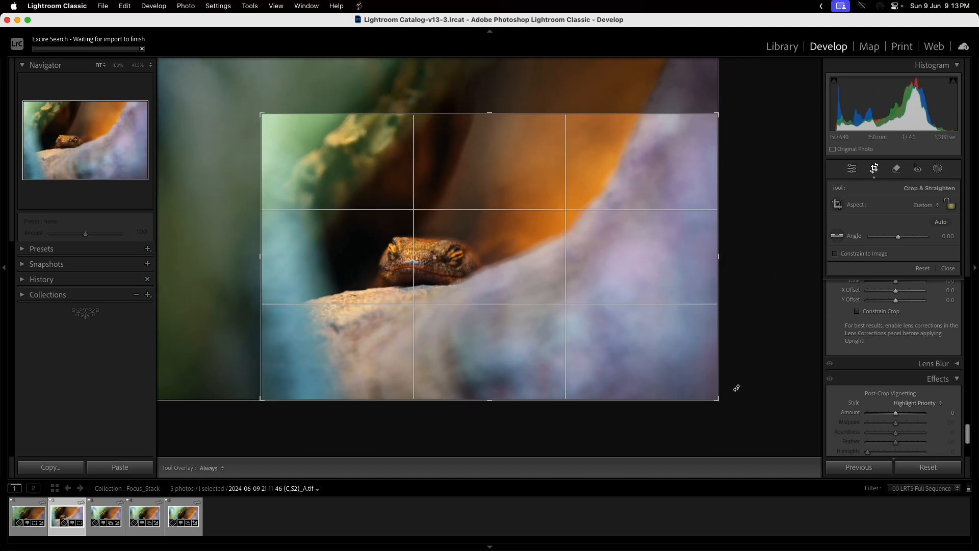
drag(718, 400, 688, 375)
mouse_move(791, 317)
mouse_down()
mouse_move(788, 354)
mouse_move(789, 335)
mouse_up()
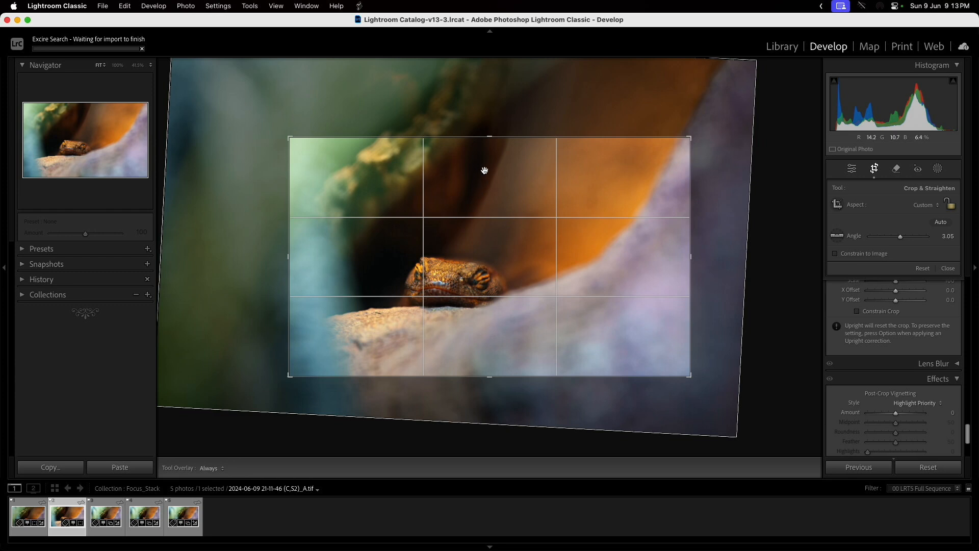
drag(529, 212, 520, 233)
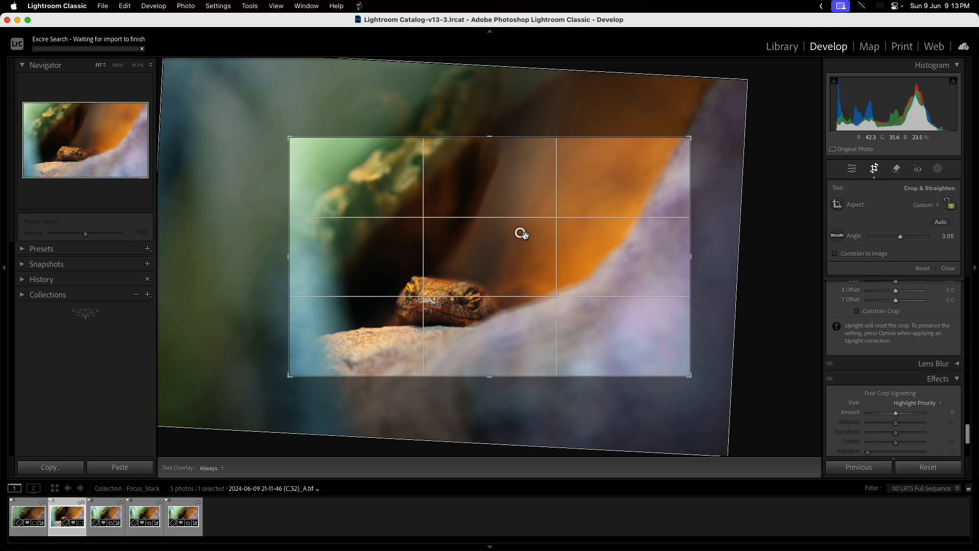
drag(726, 306, 725, 299)
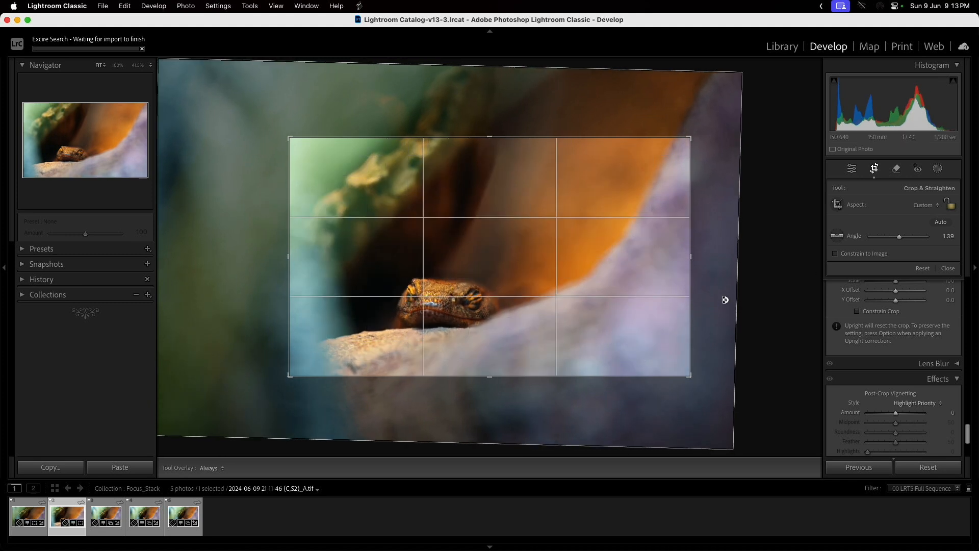
key(Return)
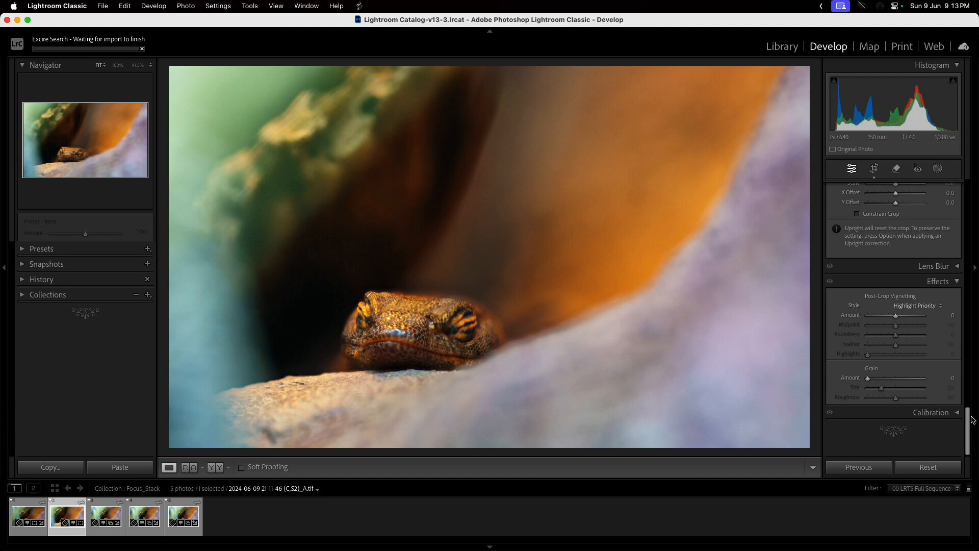
- Apply automatic Basic tone adjustments to the cropped photo and raise Shadows to +50
drag(970, 421, 969, 194)
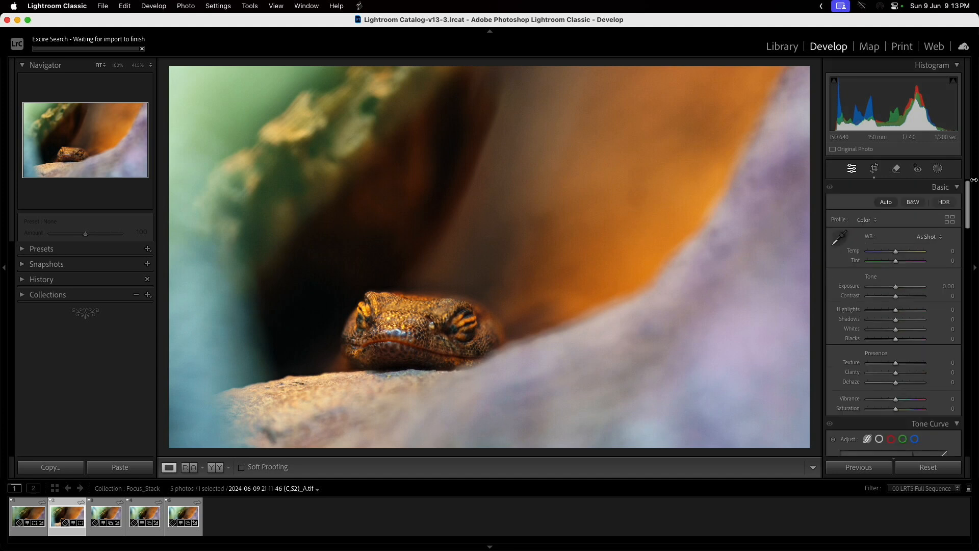
click(887, 203)
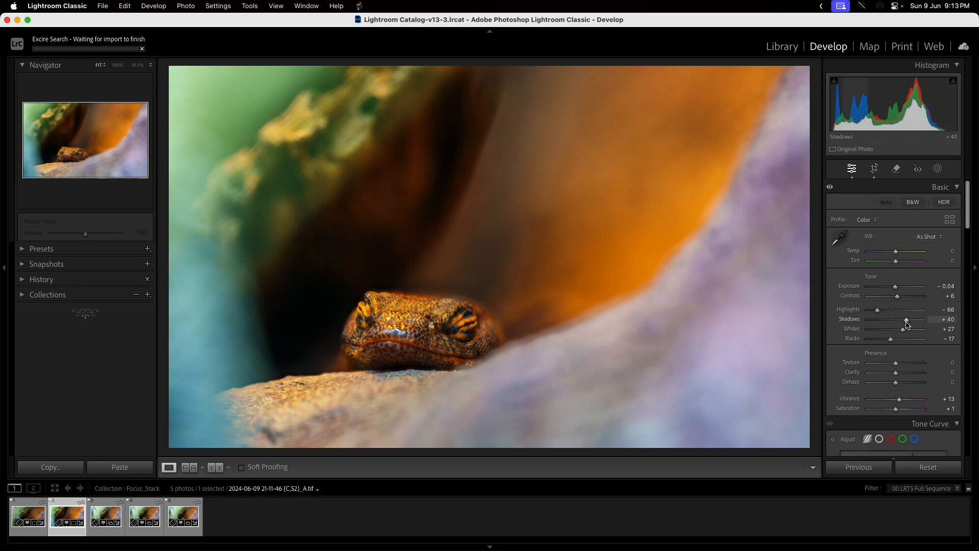
mouse_move(906, 322)
mouse_down()
mouse_move(923, 322)
mouse_move(910, 322)
mouse_up()
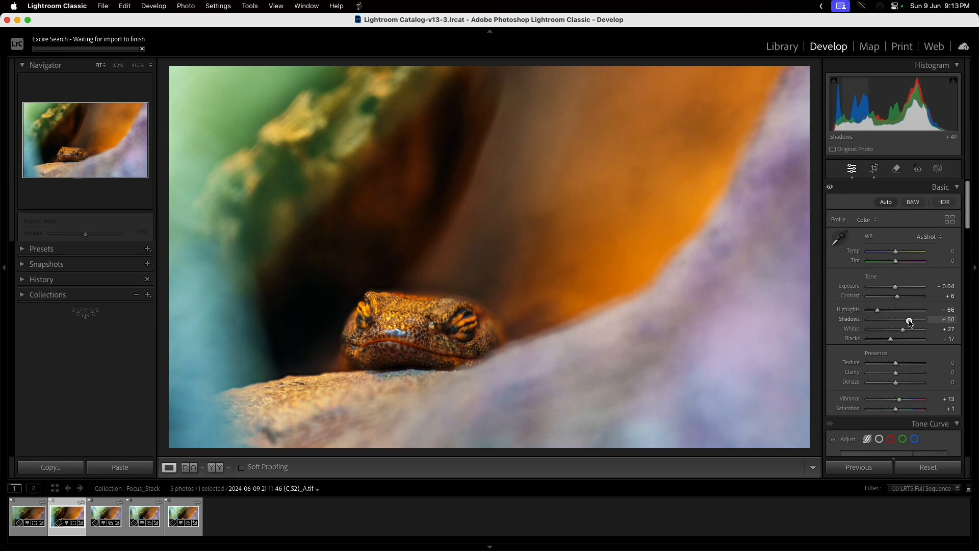
- Mask the lizard with Select Subject and set Whites 33, Shadows 14, Highlights -14, Blacks -14 and Saturation 11
click(939, 169)
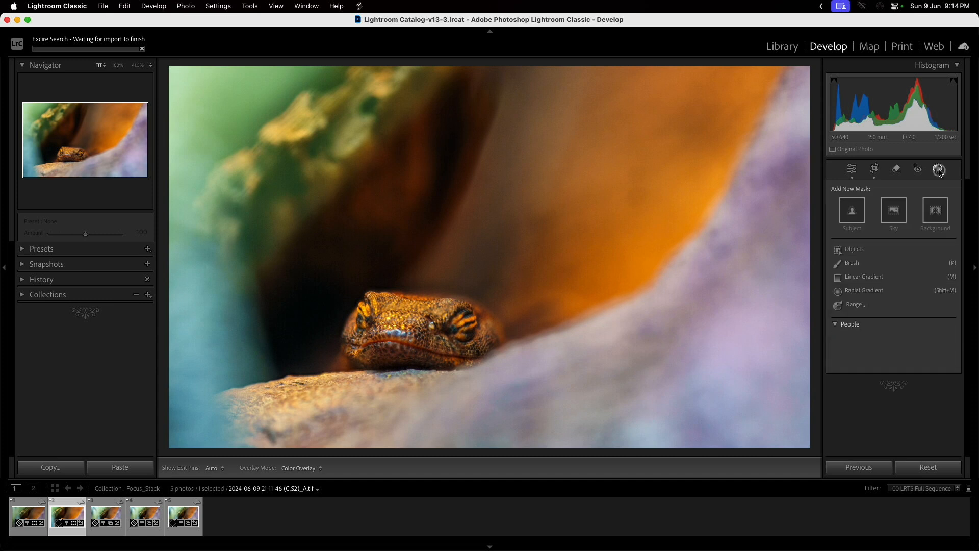
click(853, 212)
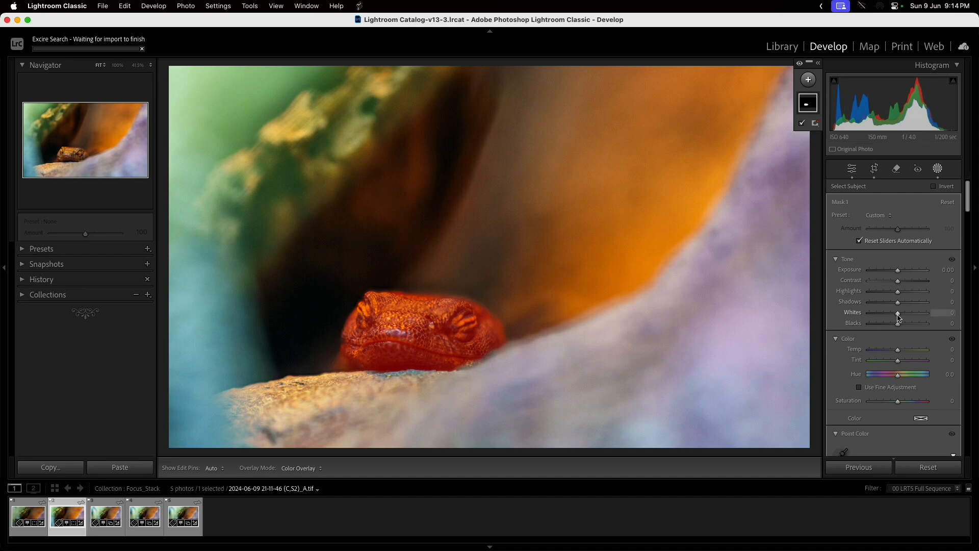
drag(898, 314, 908, 314)
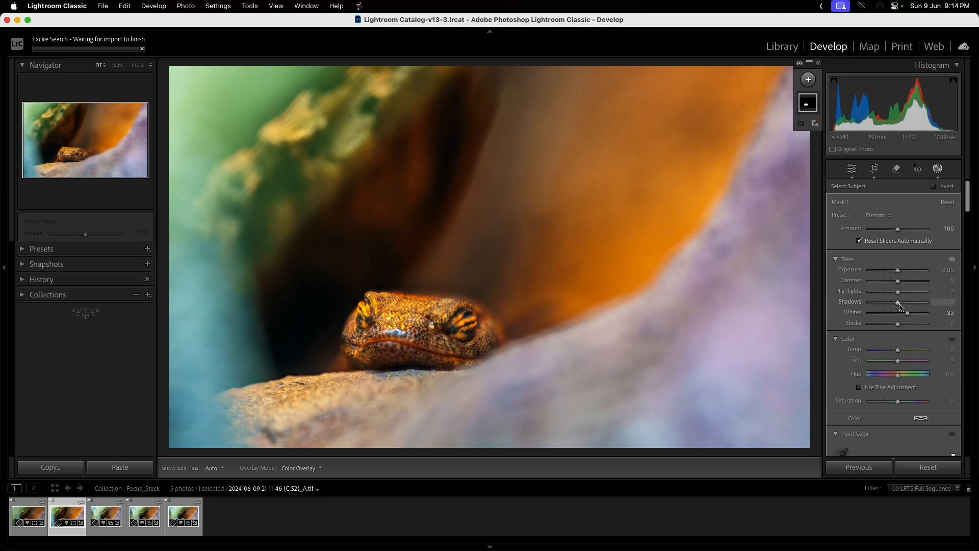
drag(901, 305, 897, 295)
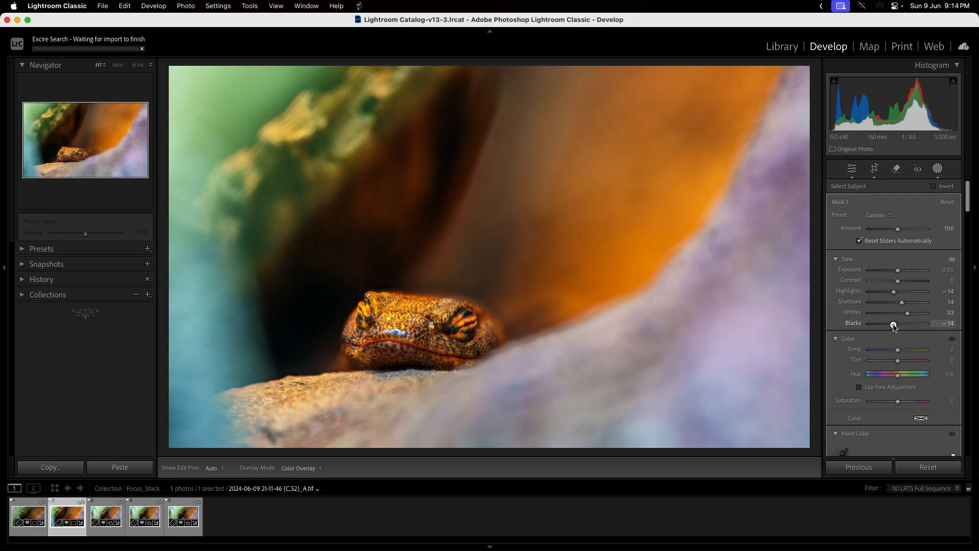
drag(894, 326, 894, 326)
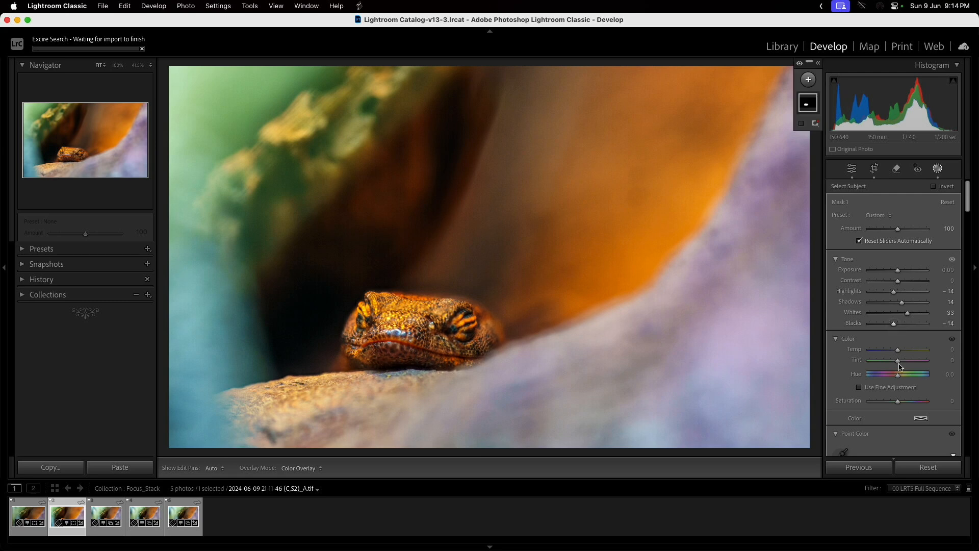
mouse_move(899, 404)
mouse_down()
mouse_move(938, 403)
mouse_move(901, 405)
mouse_up()
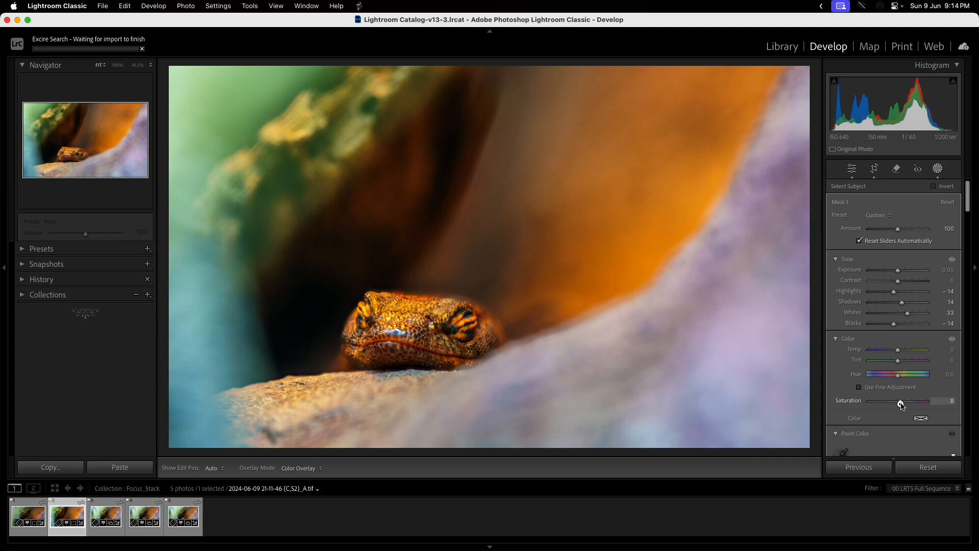
drag(902, 404, 903, 403)
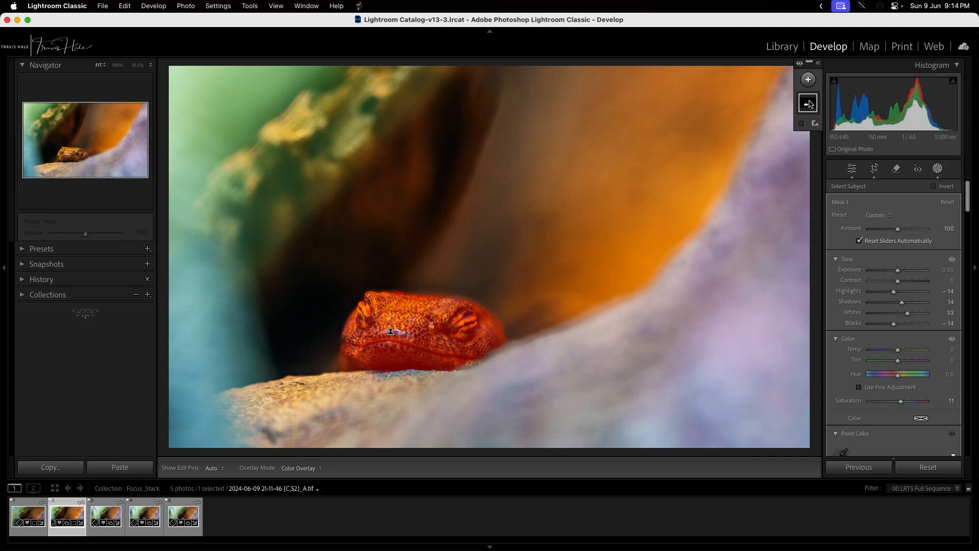
- Duplicate and invert the lizard mask to target the background, setting its Exposure to -0.12 and Whites to -31
right_click(811, 104)
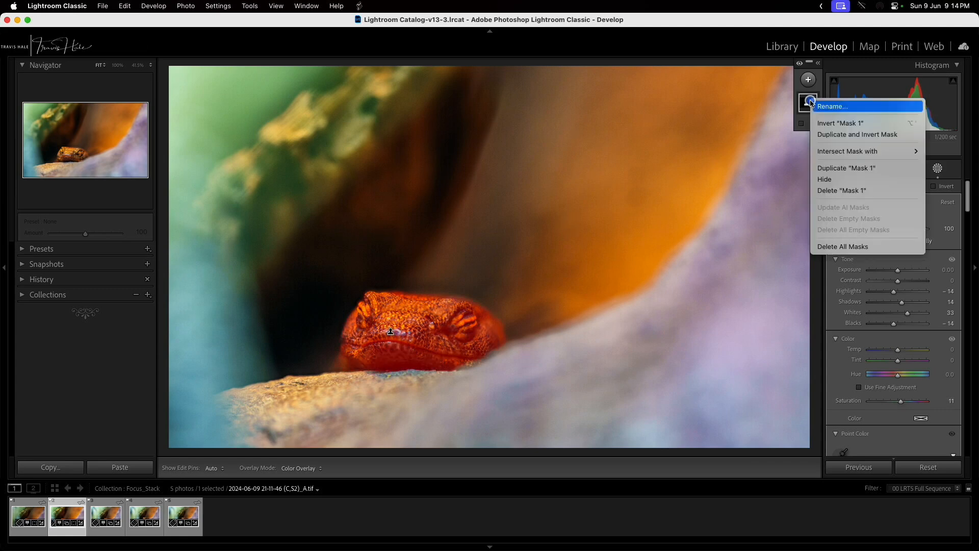
click(832, 136)
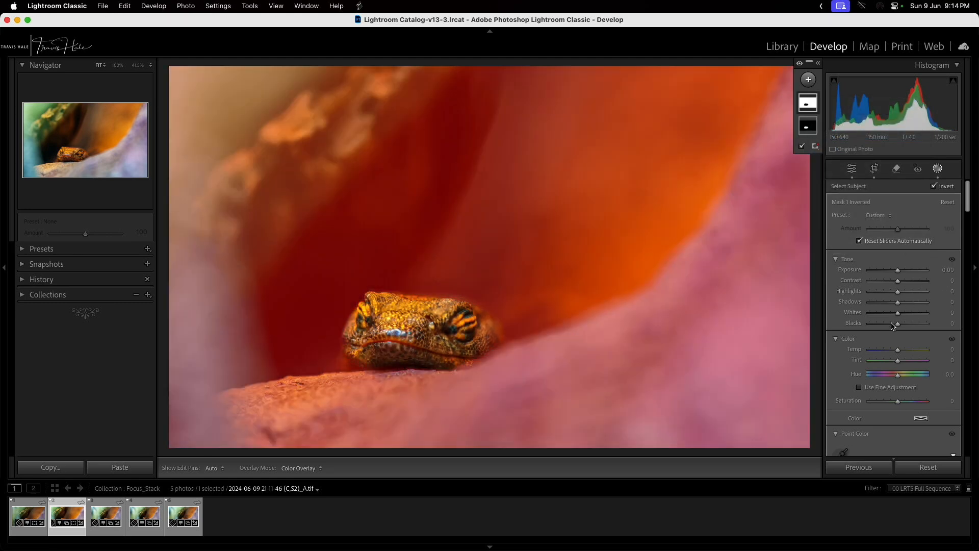
drag(899, 315, 893, 314)
double_click(893, 315)
mouse_move(898, 271)
mouse_down()
mouse_move(890, 273)
mouse_move(897, 273)
mouse_up()
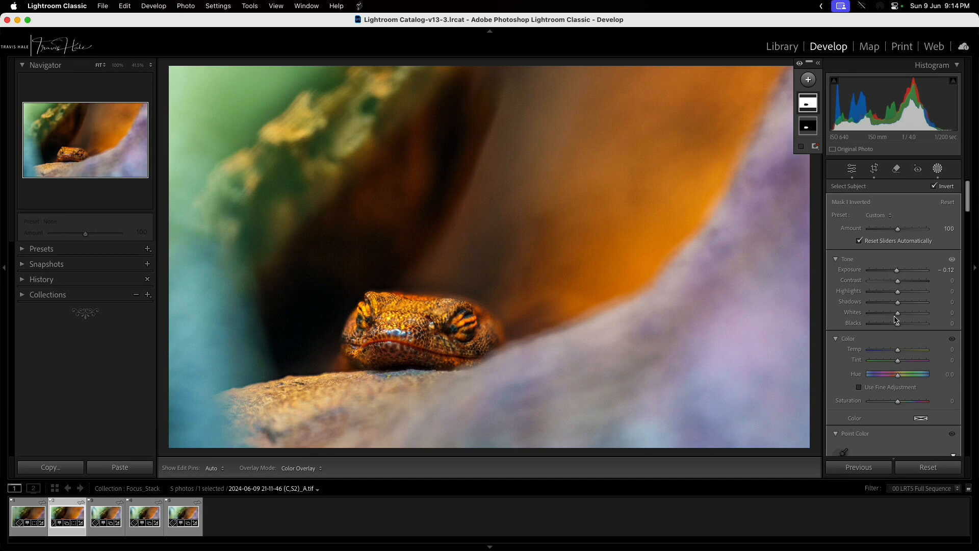
drag(900, 314, 890, 314)
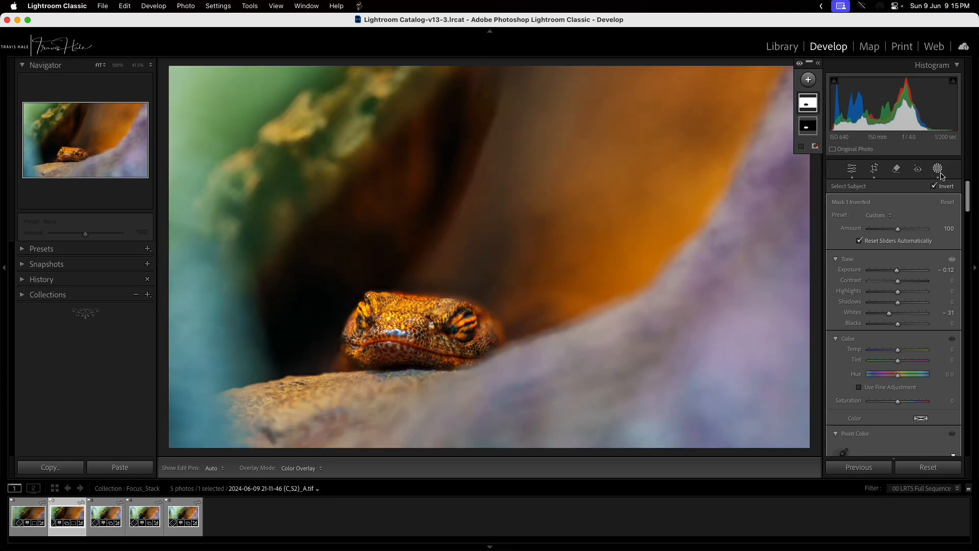
- Leave masking and set the Post-Crop Vignetting amount to -10 with the Highlight Priority style
click(938, 169)
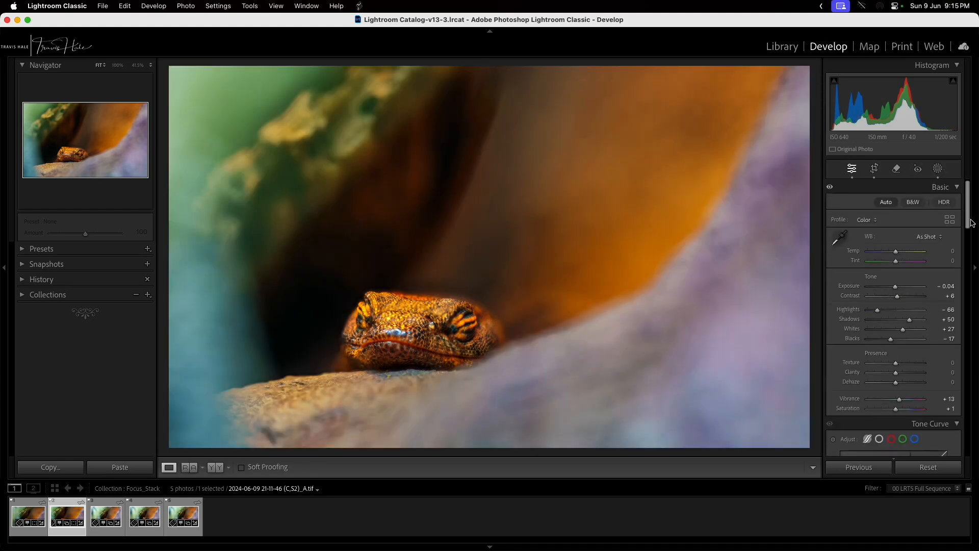
drag(970, 219, 971, 424)
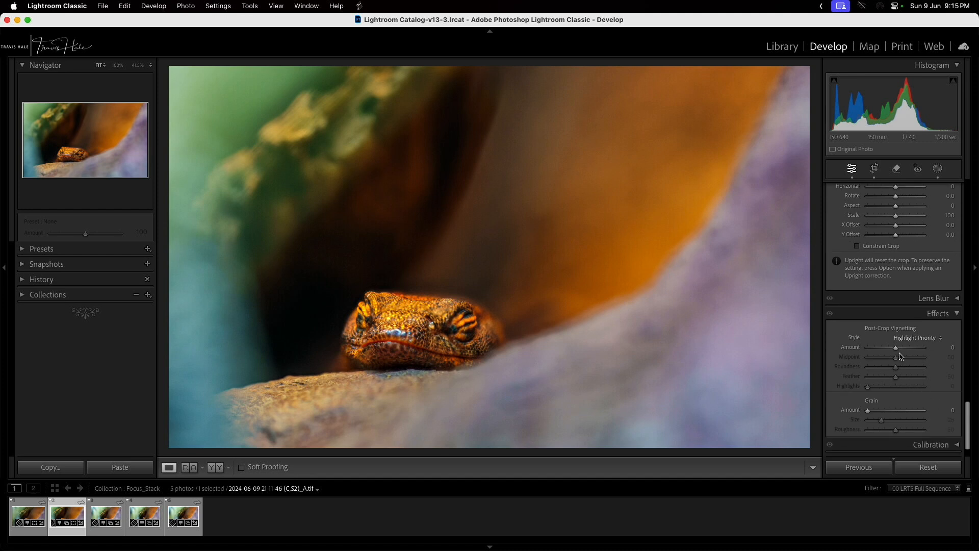
drag(897, 350, 895, 352)
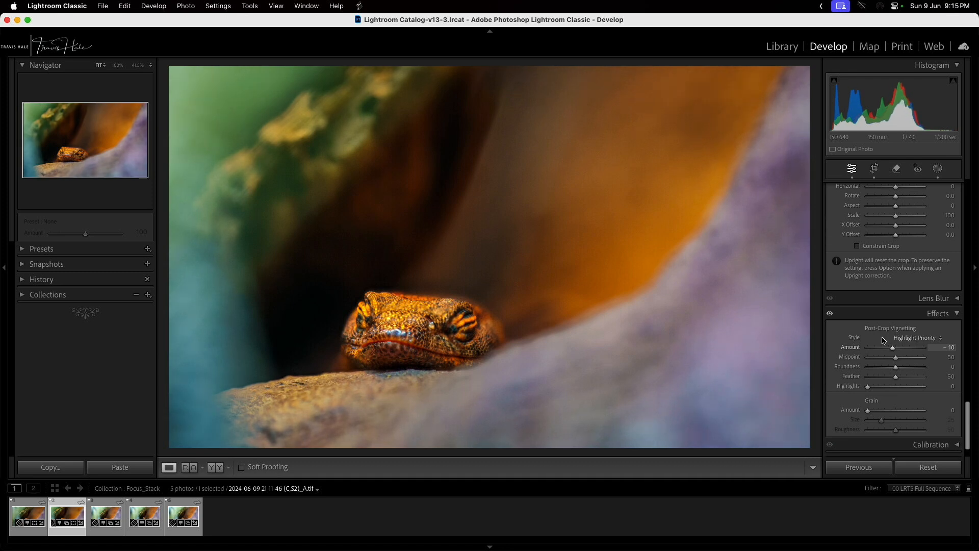
- Compare the photo with the Effects adjustments off and on, and inspect the rock beside the lizard enlarged
click(831, 314)
click(831, 314)
click(831, 315)
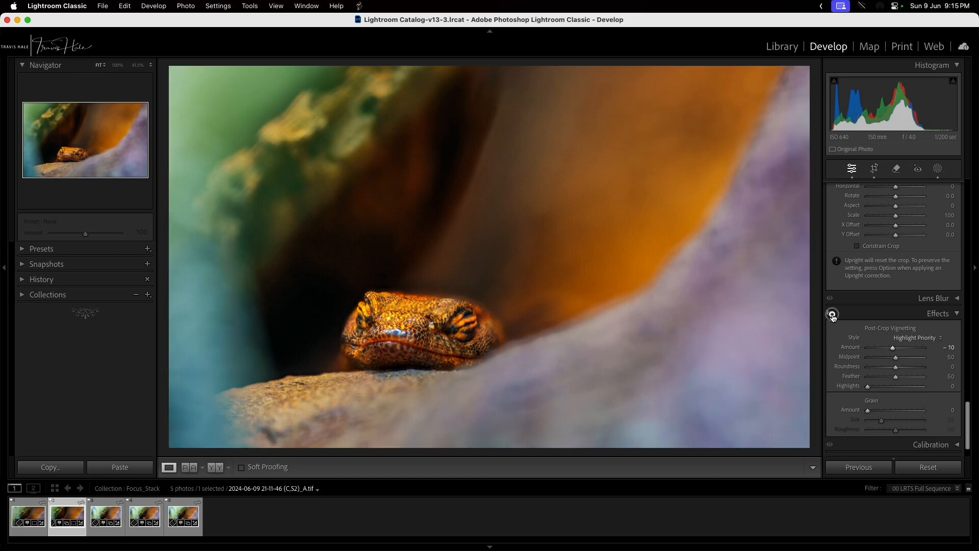
click(831, 315)
click(832, 315)
click(832, 315)
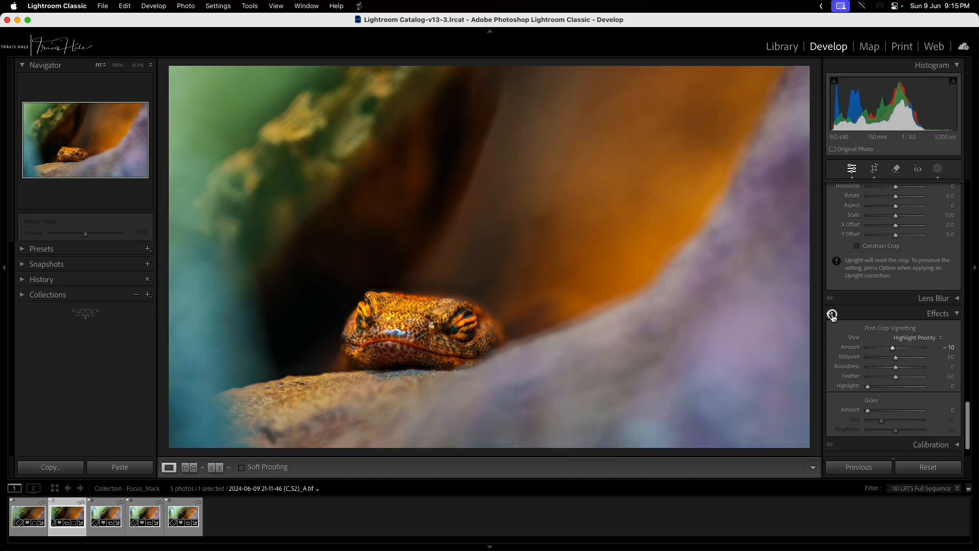
click(831, 314)
click(831, 314)
click(303, 389)
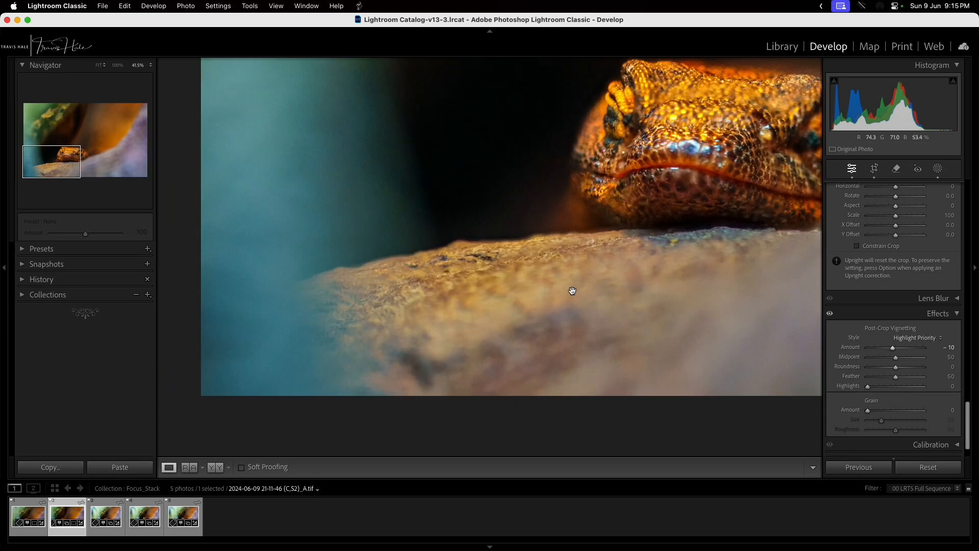
click(638, 265)
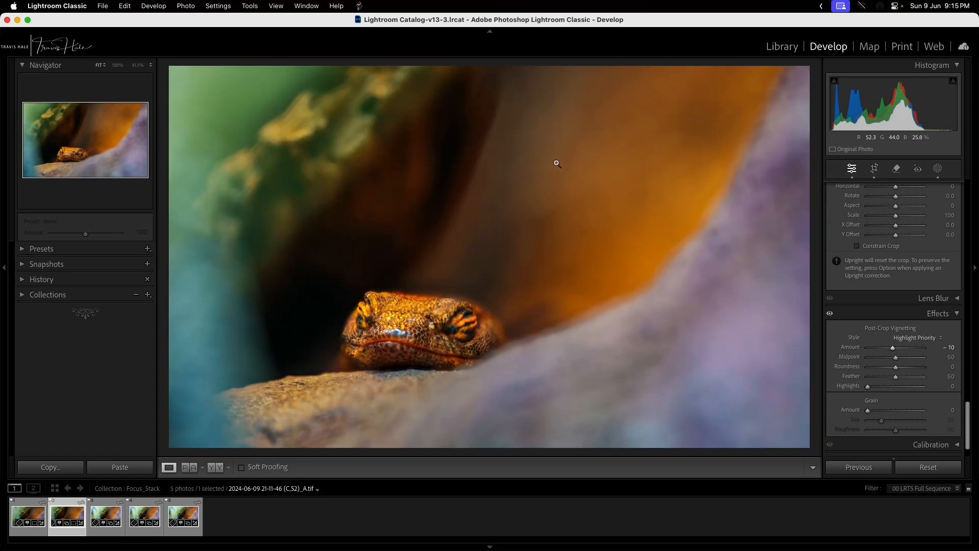
- Open the original stacked TIFF in Topaz Photo AI with the Edit Original option and maximize its window
right_click(61, 517)
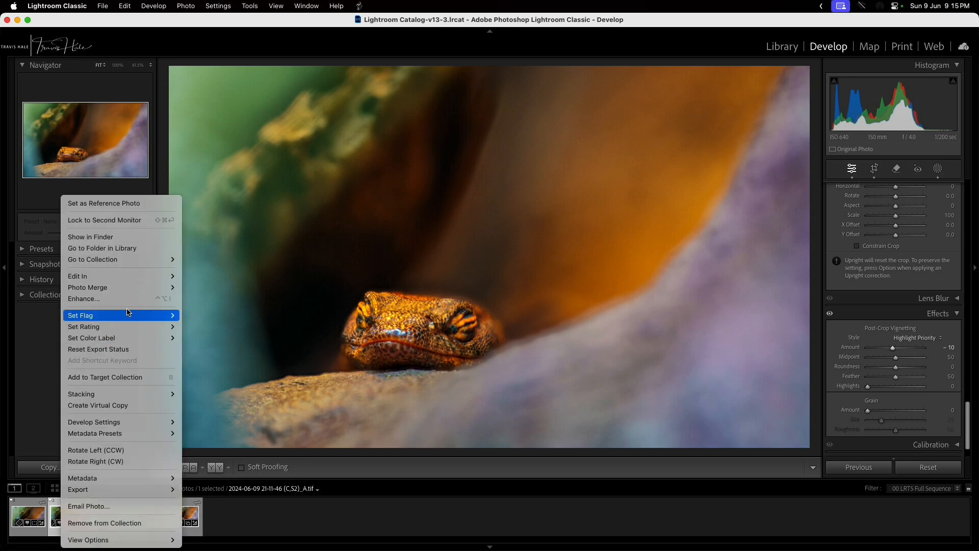
click(244, 455)
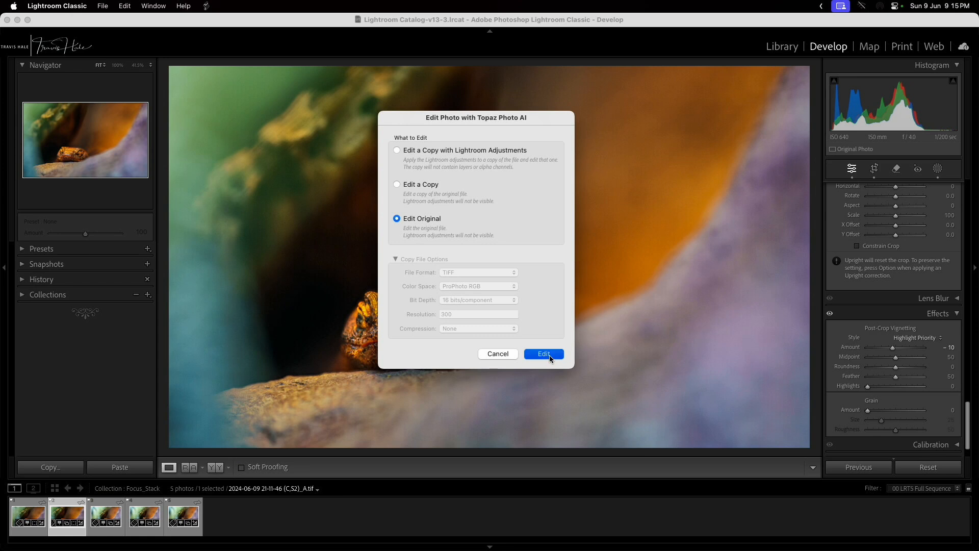
click(549, 355)
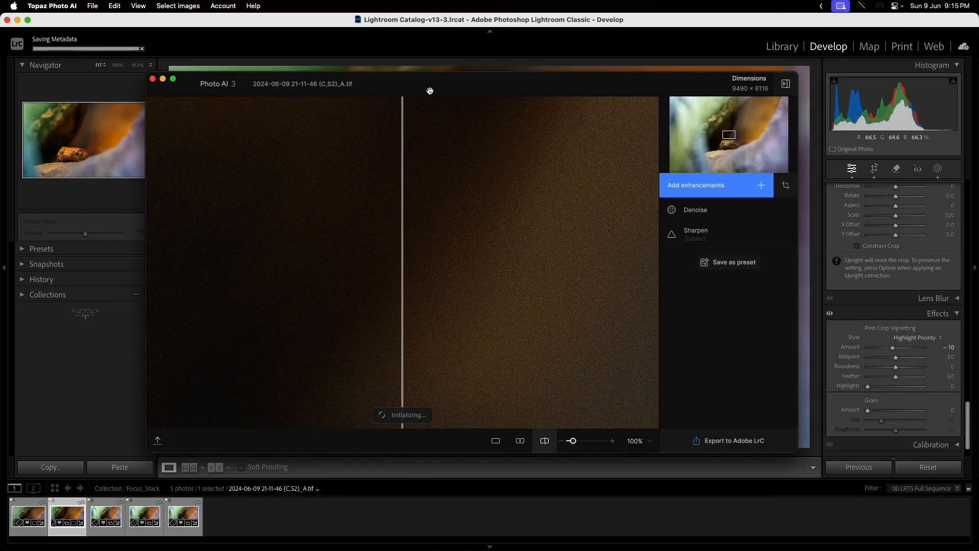
double_click(432, 87)
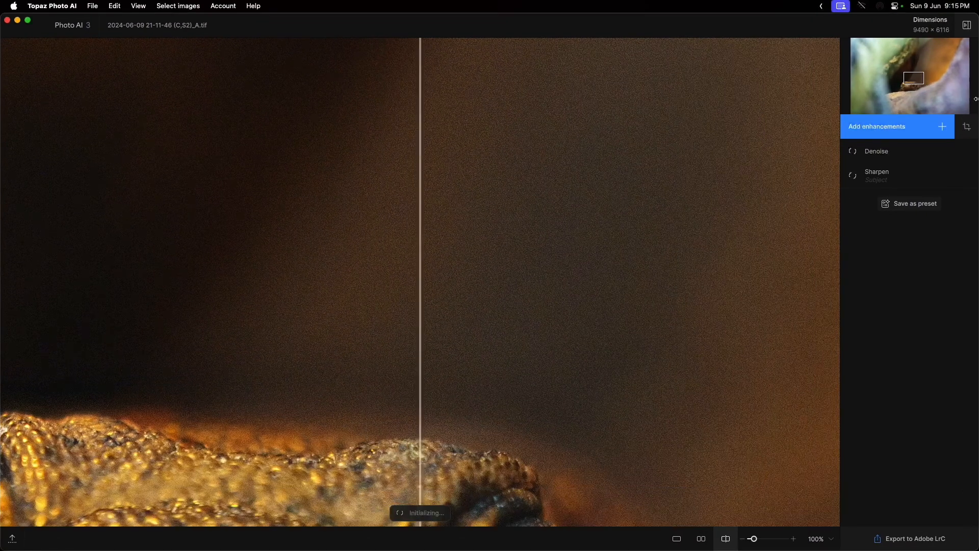
- Compare the Denoise and Sharpen preview across the lizard's head in split view at 70% zoom, and export the enhanced image to Lightroom Classic
drag(914, 78, 909, 85)
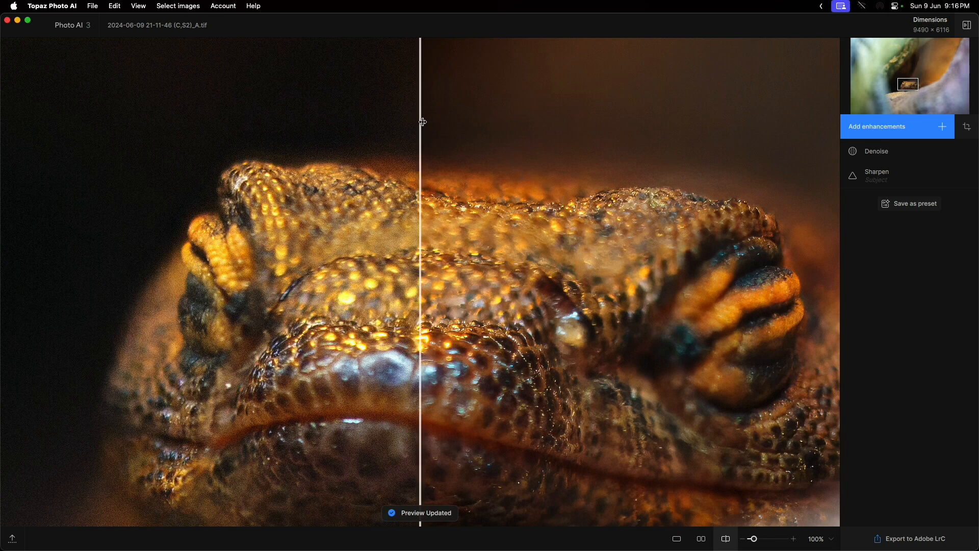
drag(423, 122, 367, 204)
scroll(548, 272, down, 1)
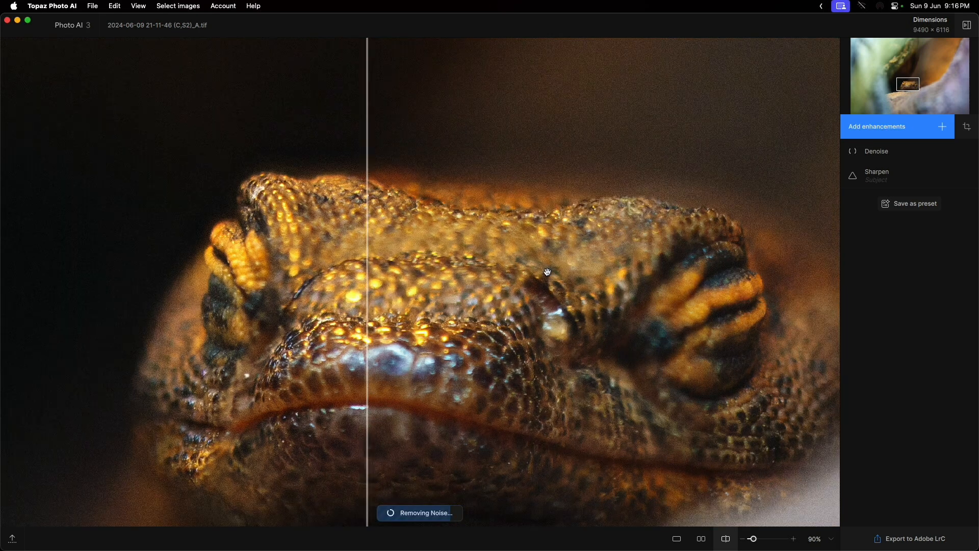
scroll(530, 273, down, 1)
scroll(482, 276, down, 1)
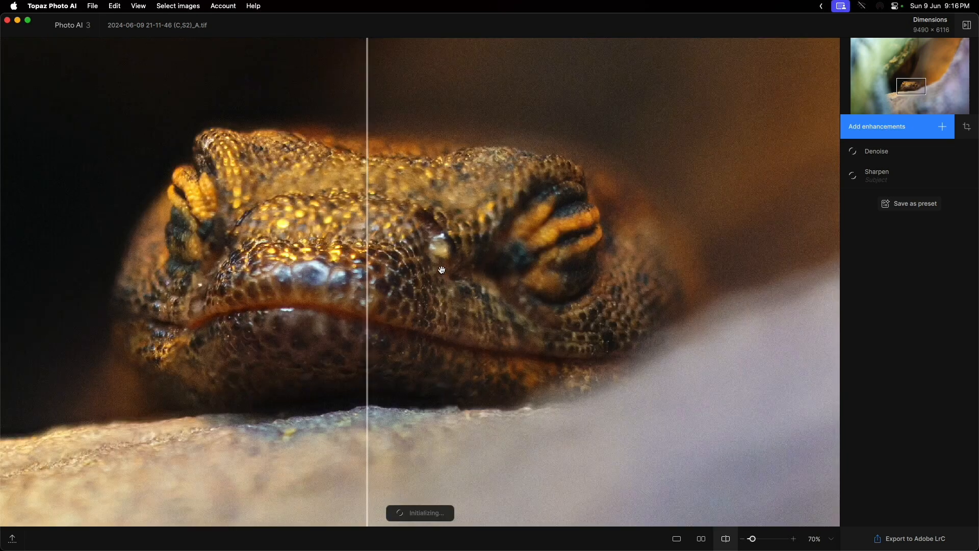
drag(431, 215, 486, 255)
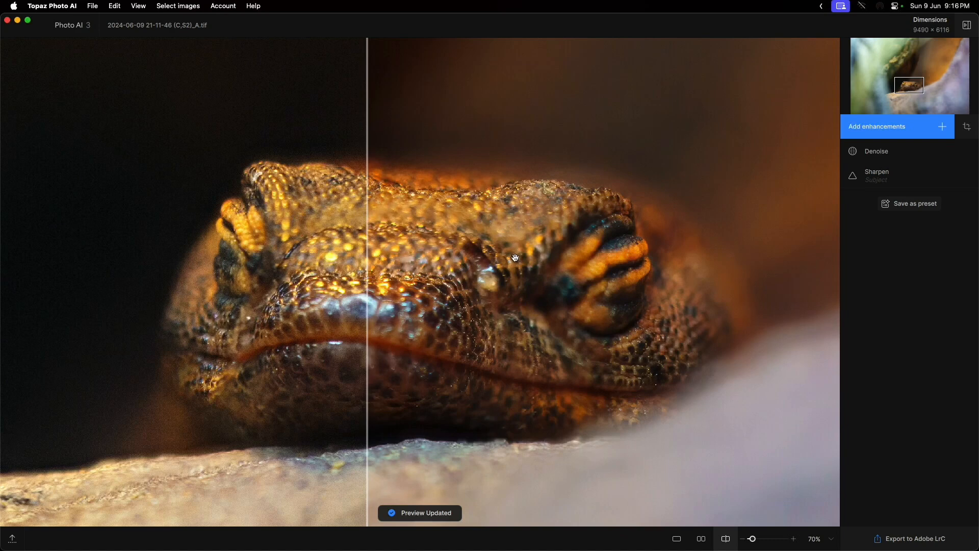
drag(364, 169, 359, 270)
click(913, 537)
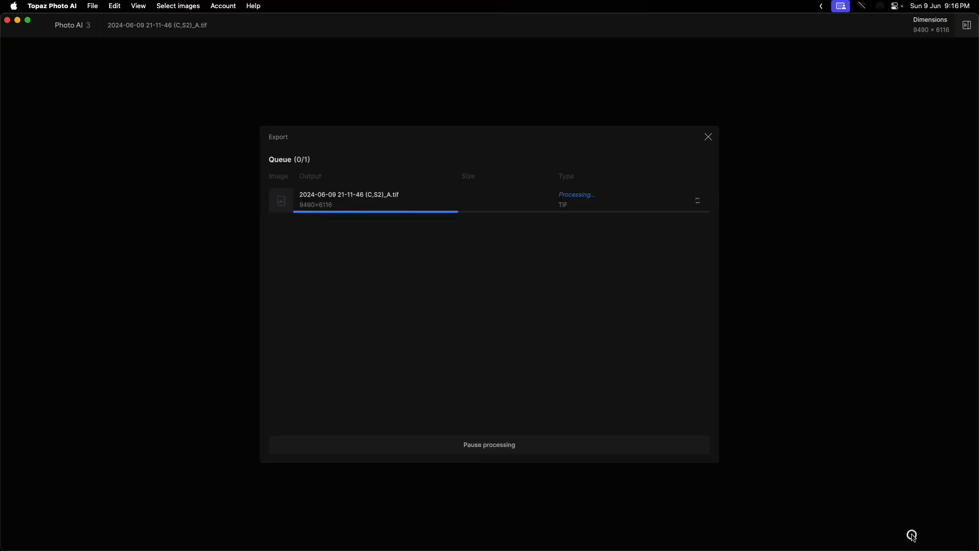